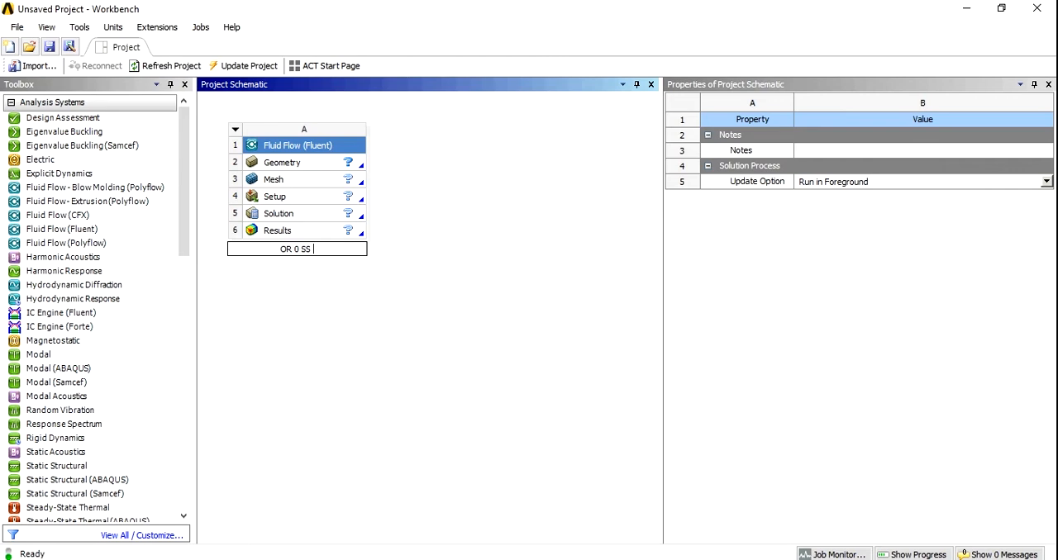
- Name the Fluid Flow (Fluent) system "OR 0 SS 2L" and import OR 0.igs as its geometry
key("Return")
left_click(359, 164)
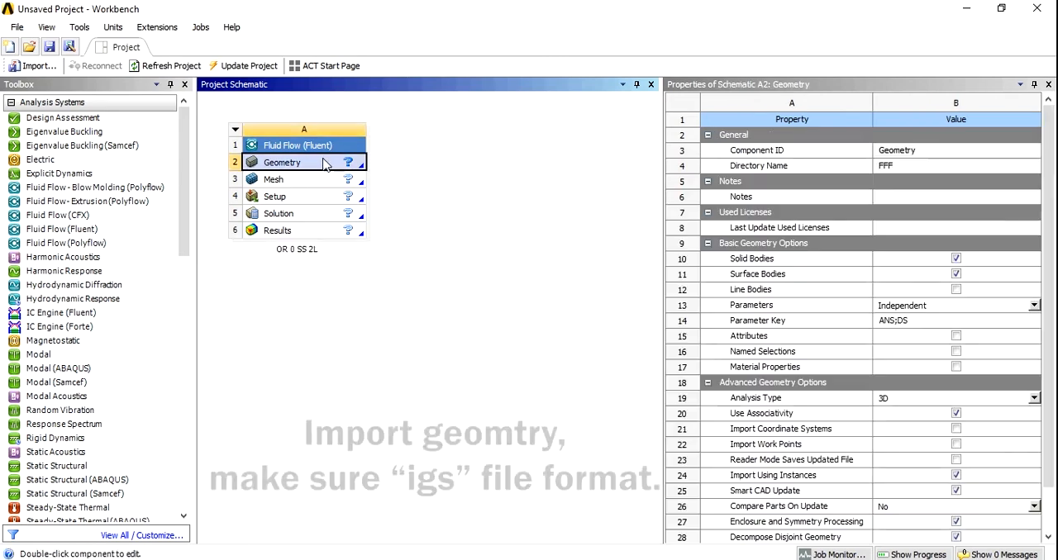
right_click(324, 162)
mouse_move(386, 208)
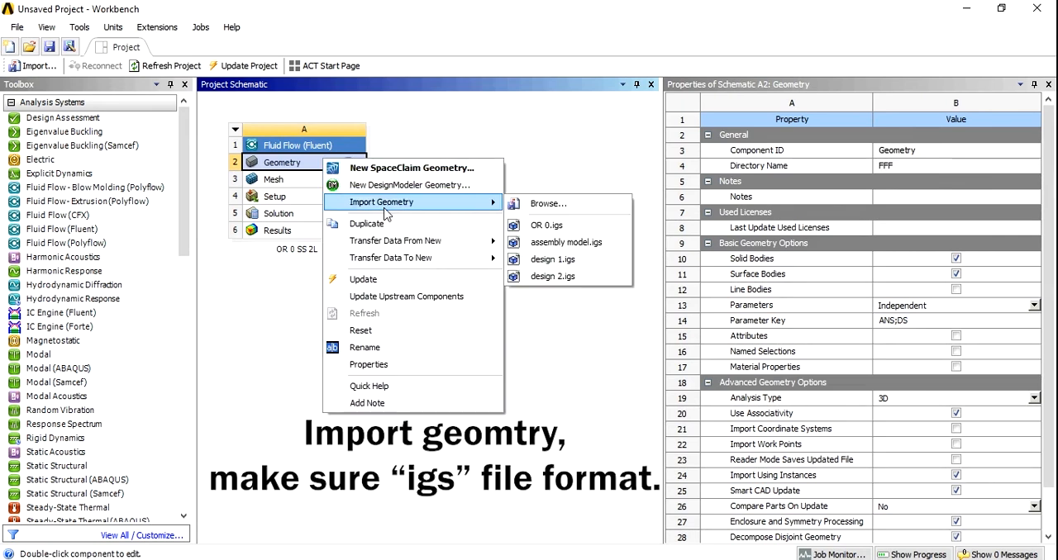
left_click(546, 225)
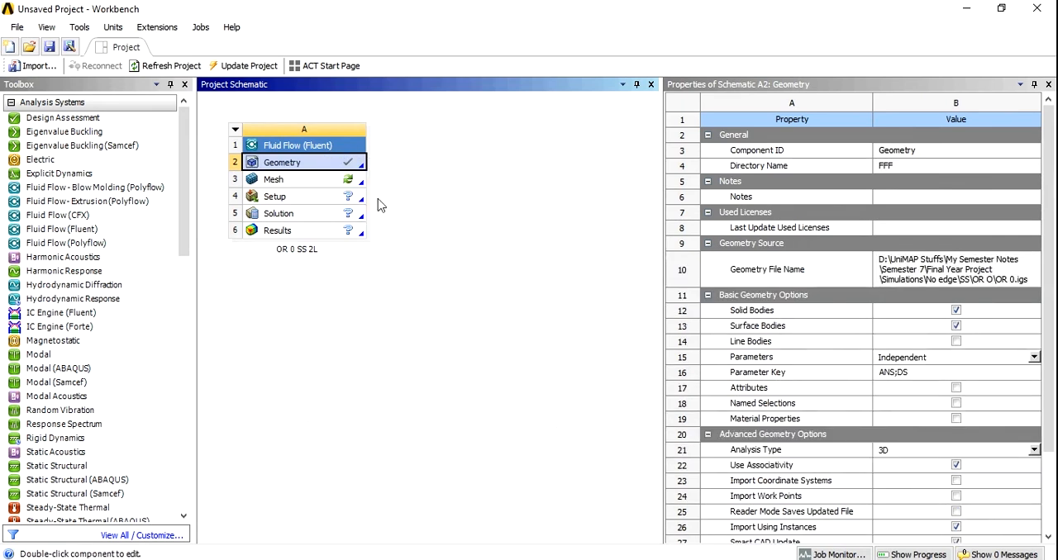
- Open the imported geometry in DesignModeler and generate the turbine body from the import feature
double_click(283, 168)
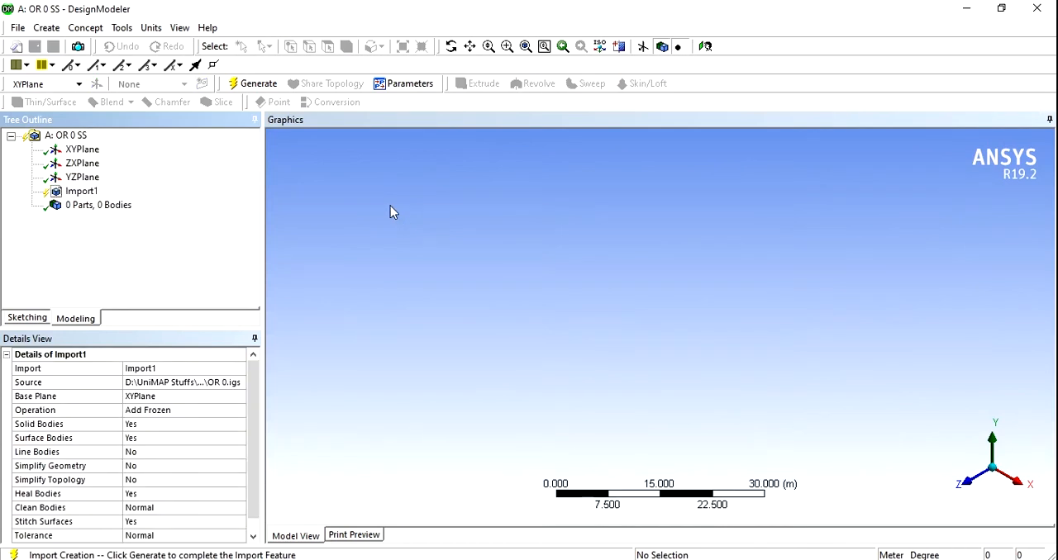
left_click(252, 85)
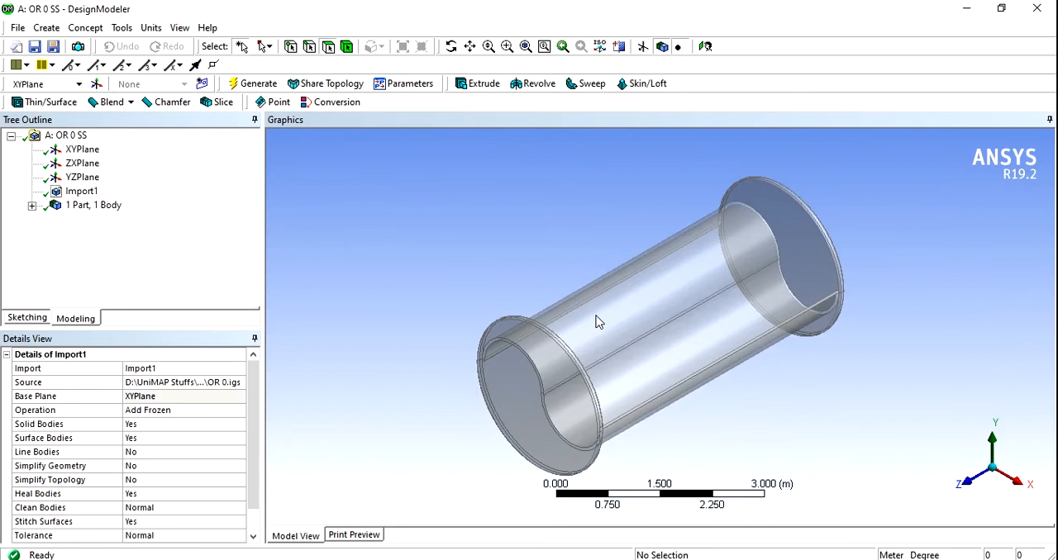
middle_click_drag(546, 283, 685, 195)
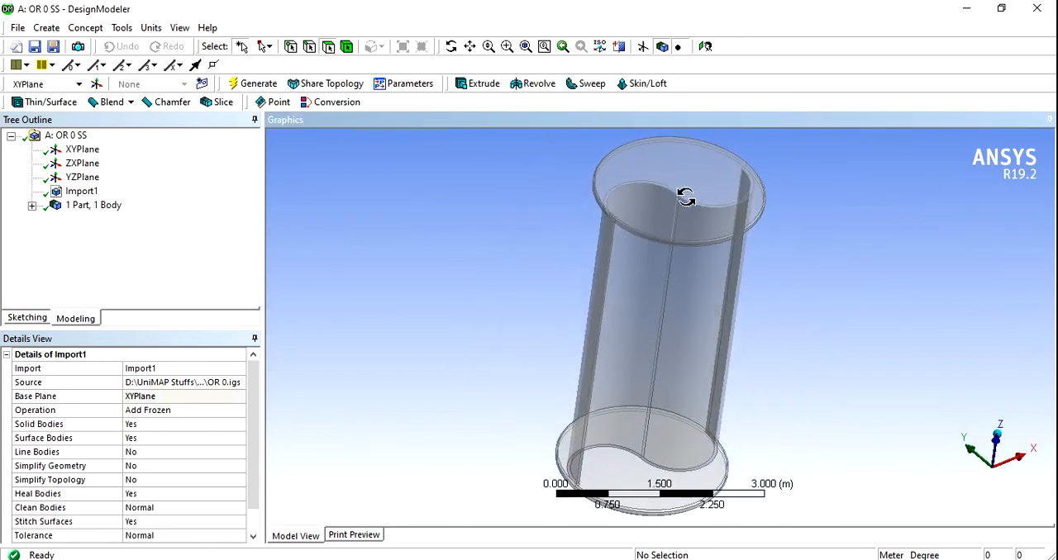
- Add a box enclosure around the turbine with non-uniform cushions of 15 m in +X, +Y, +Z and -X
left_click(121, 27)
left_click(142, 142)
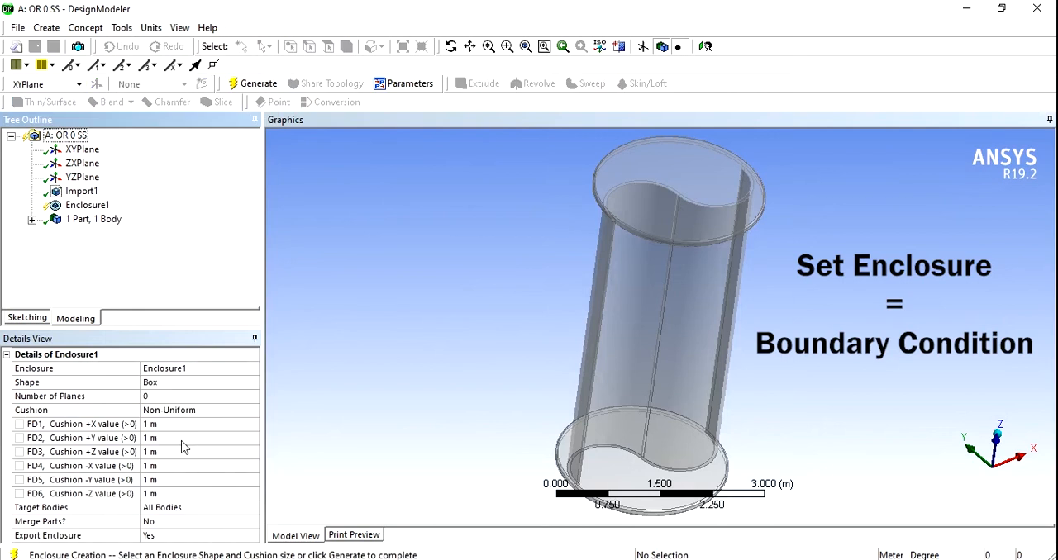
left_click(153, 425)
type("15")
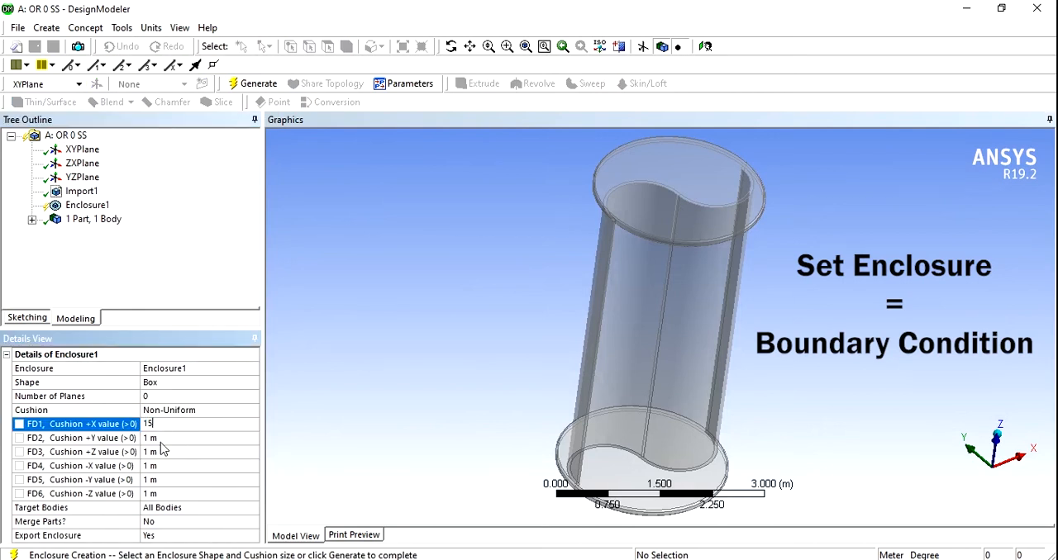
left_click(159, 440)
type("15")
left_click(160, 452)
type("15")
left_click(161, 466)
type("15")
- Set the enclosure's -Y cushion to 75 m and -Z cushion to 15 m, and generate the enclosure
left_click(163, 494)
left_click(165, 482)
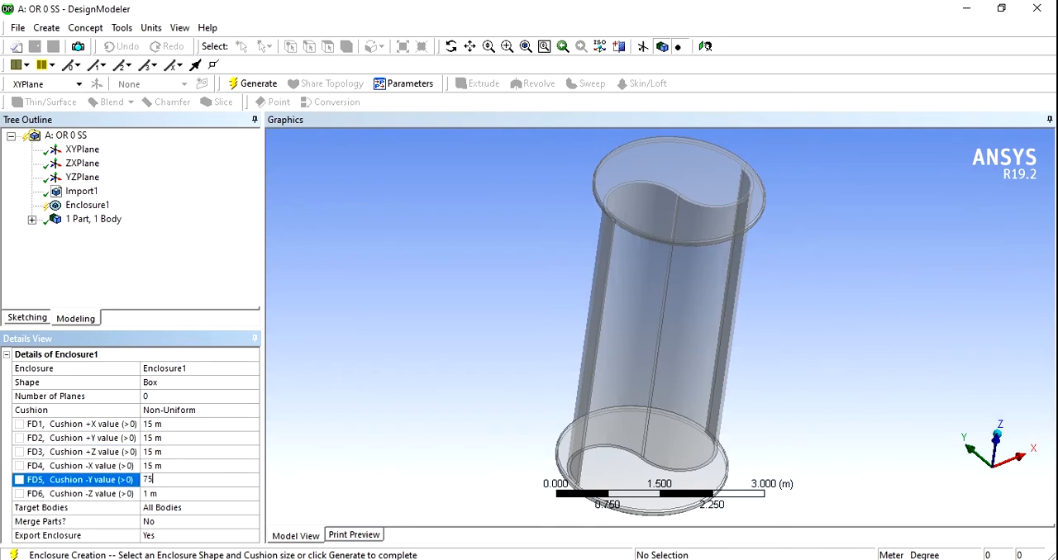
type("75")
left_click(163, 493)
type("15")
key("Return")
left_click(253, 84)
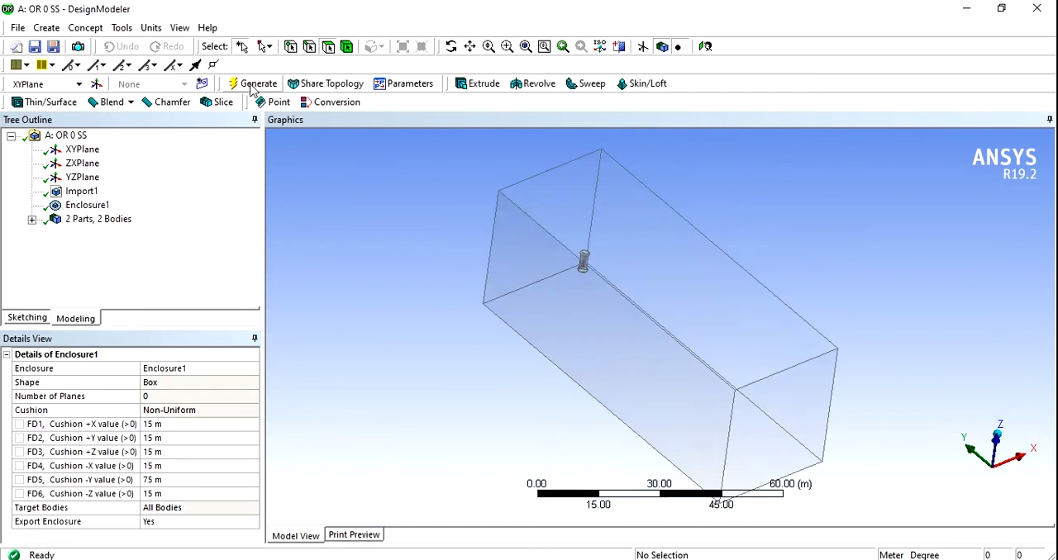
- Rename the imported PartBody as Turbine
left_click(31, 219)
left_click(100, 233)
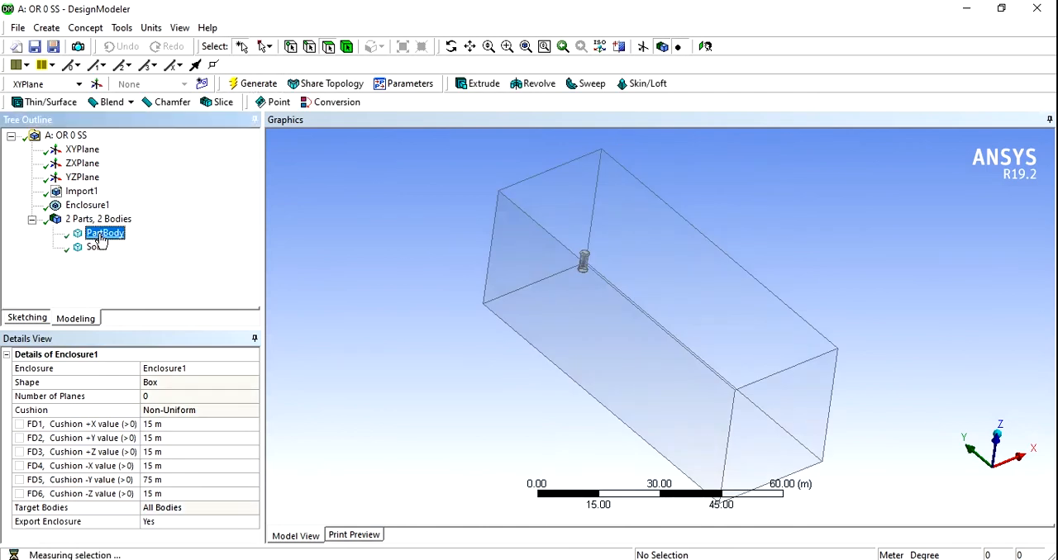
right_click(99, 234)
left_click(148, 307)
type("Turbine")
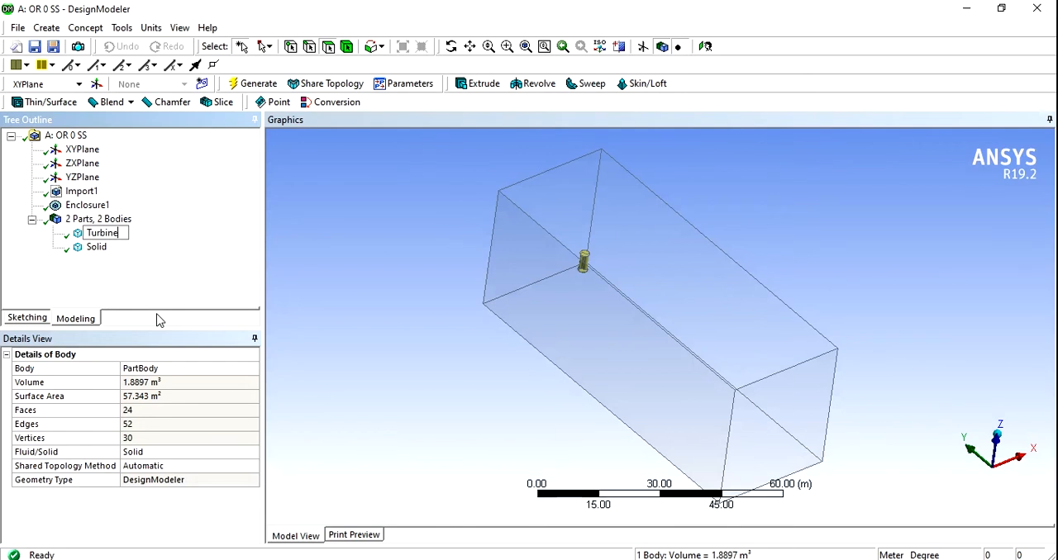
- Rename the enclosing Solid body as Enclosure
left_click(96, 249)
right_click(97, 249)
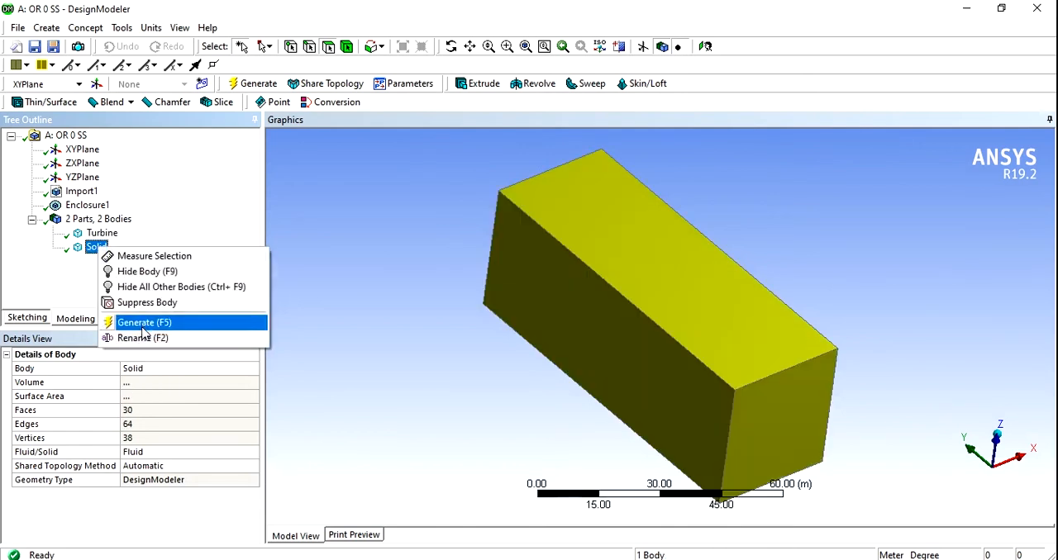
left_click(140, 339)
type("E")
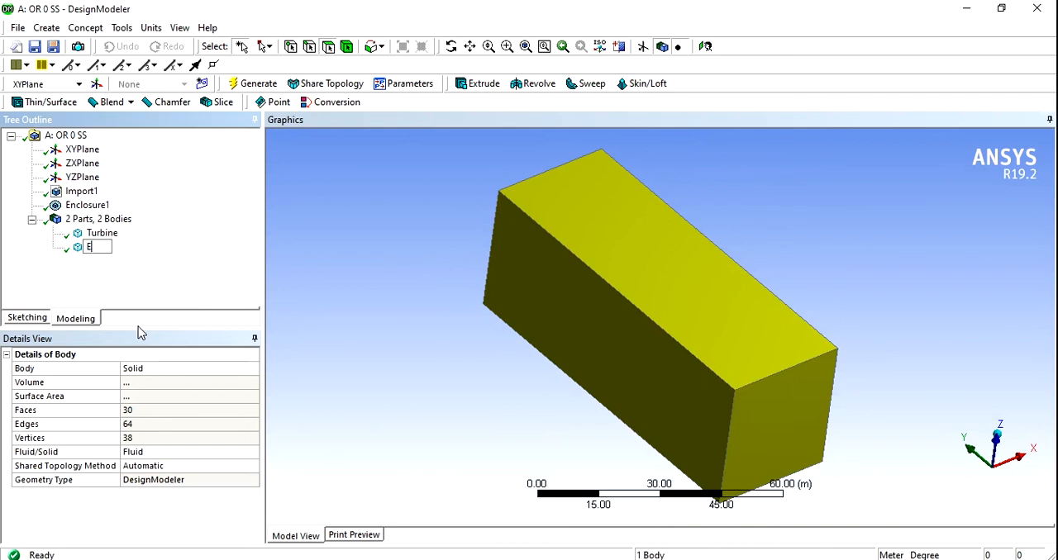
type("bclosure")
key("Return")
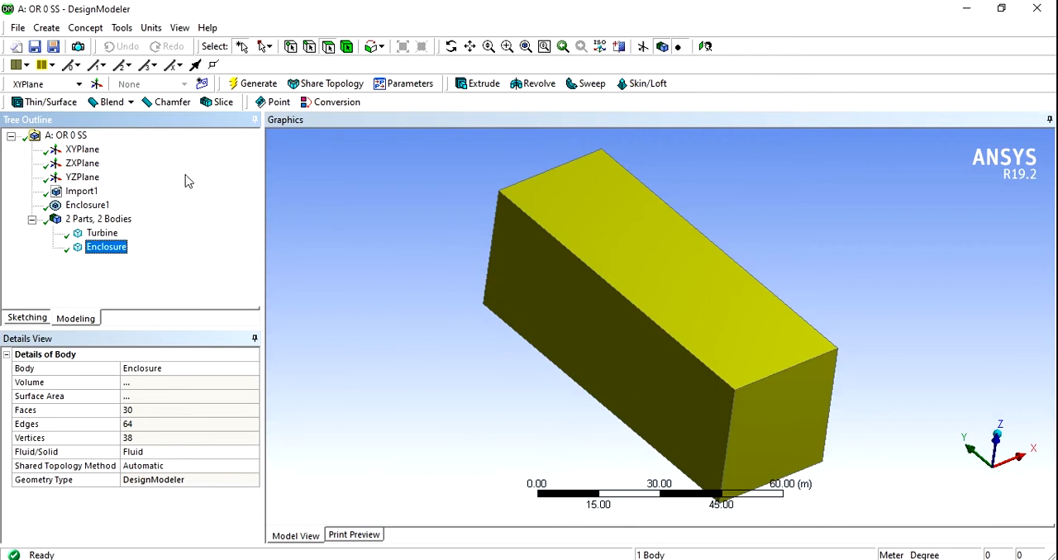
- Close DesignModeler and open the system's Mesh cell from Workbench in the Meshing application
left_click(18, 27)
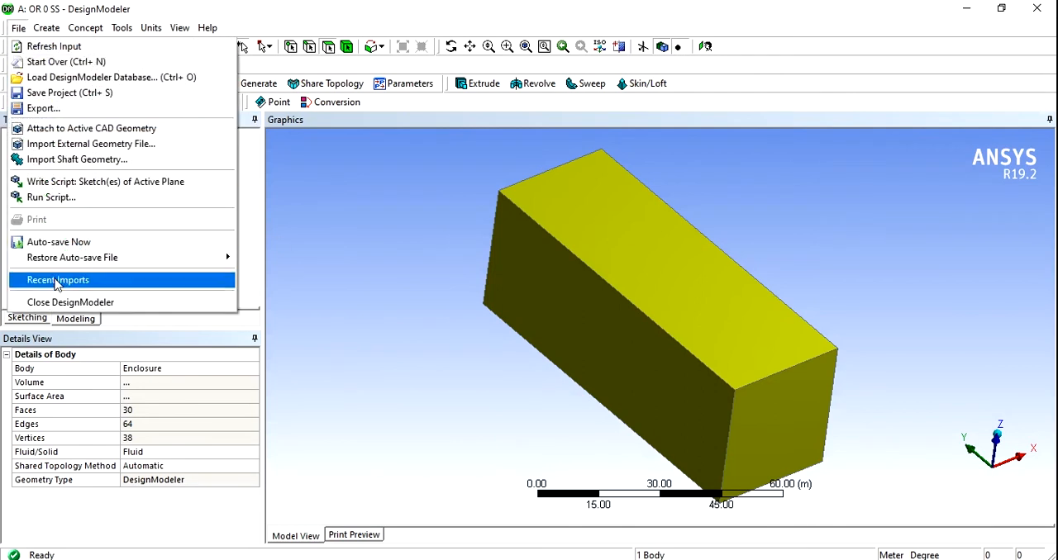
left_click(51, 303)
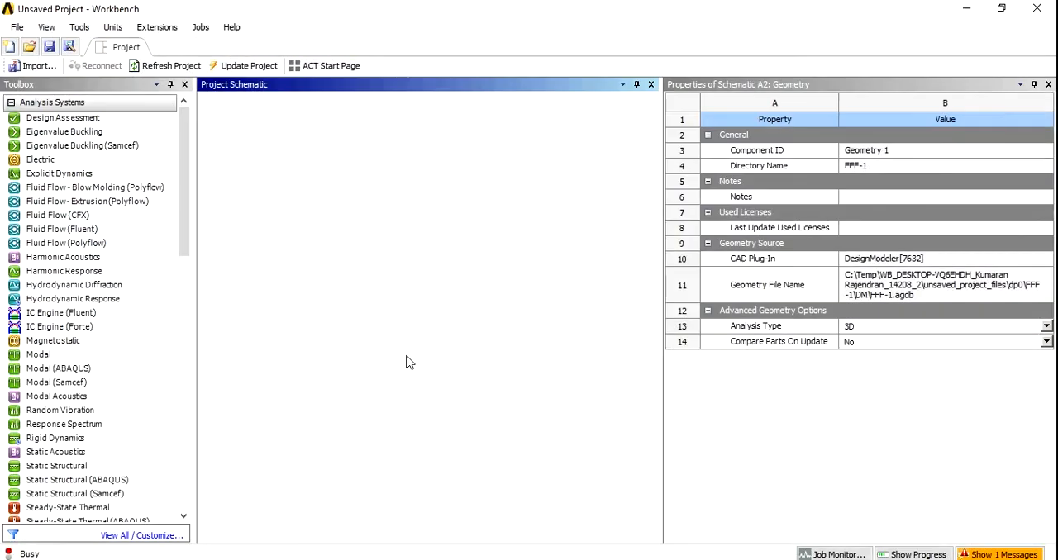
left_click(298, 182)
double_click(298, 182)
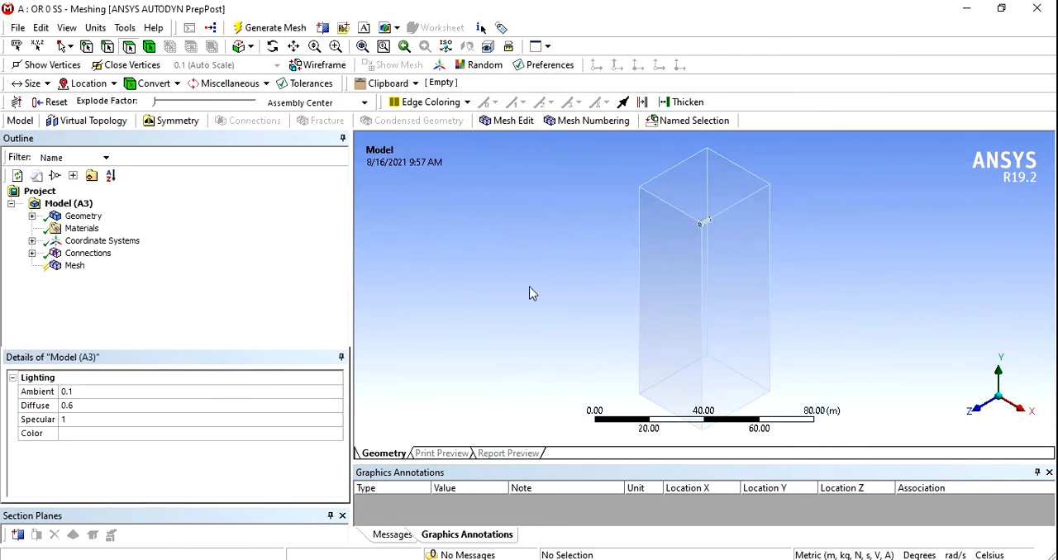
- Examine the geometry bodies and the contact region between the turbine and the enclosure
middle_click_drag(535, 296, 844, 197)
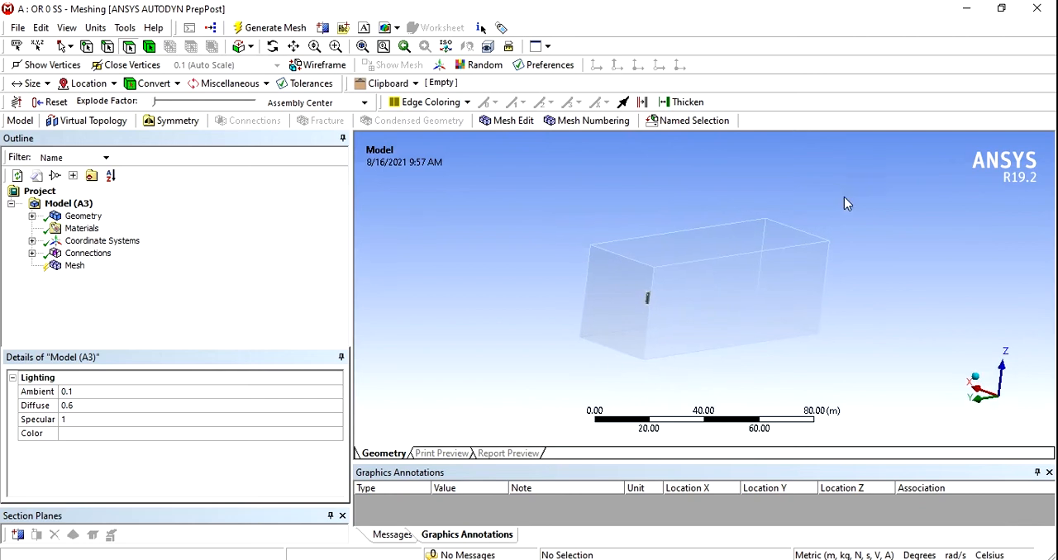
left_click(34, 217)
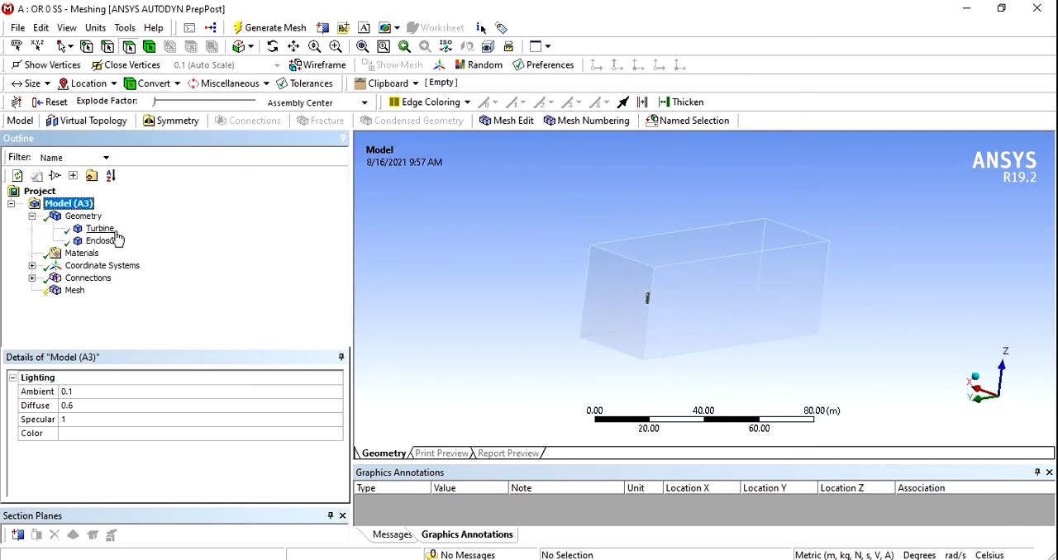
left_click(32, 278)
left_click(52, 290)
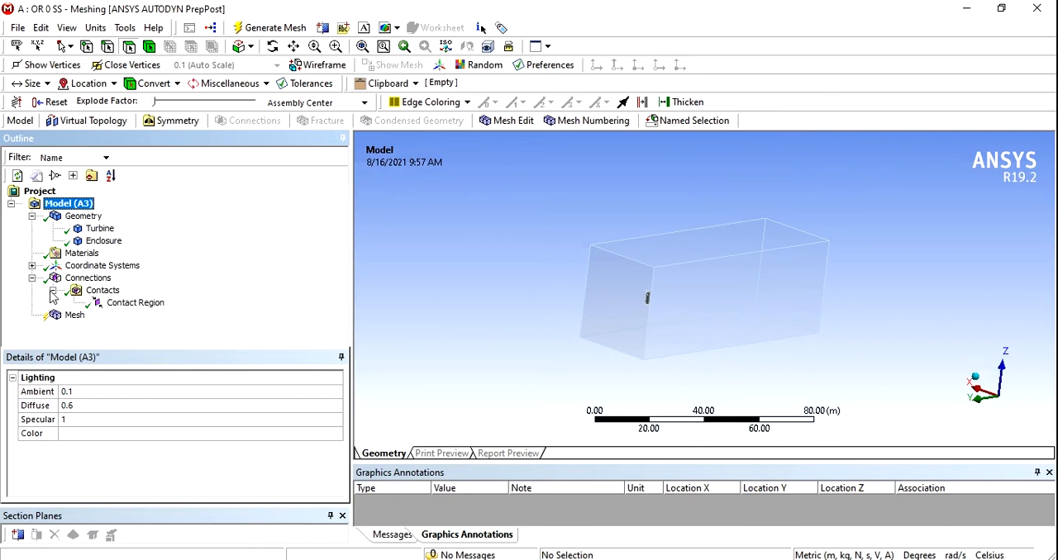
left_click(119, 304)
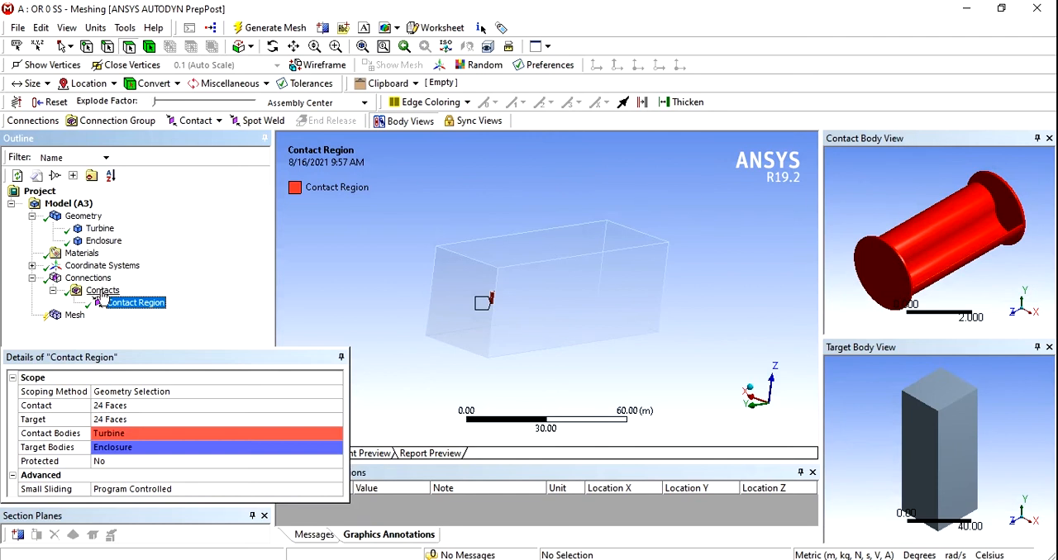
- Set the global mesh element size to 2 m
left_click(72, 316)
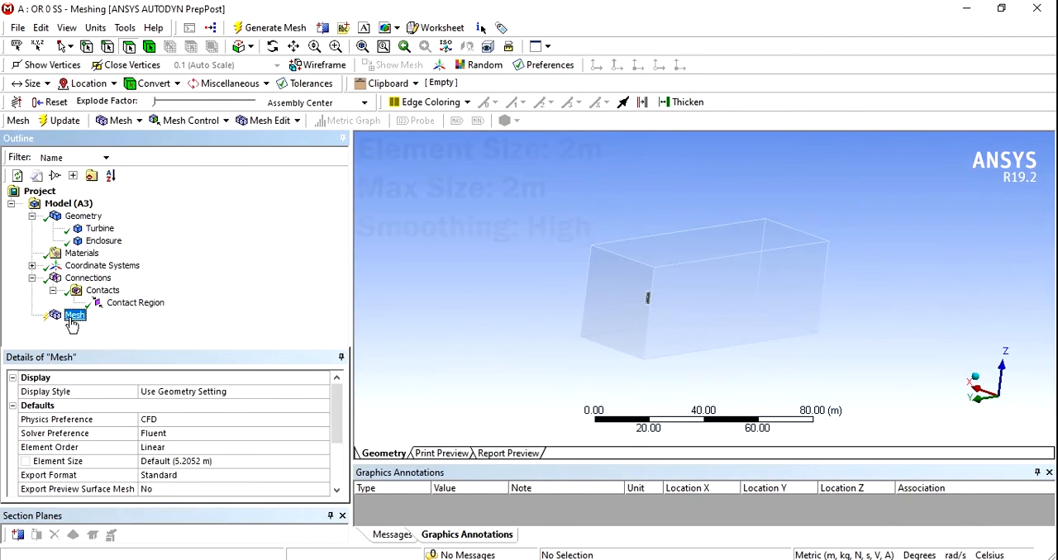
left_click(177, 462)
type("2")
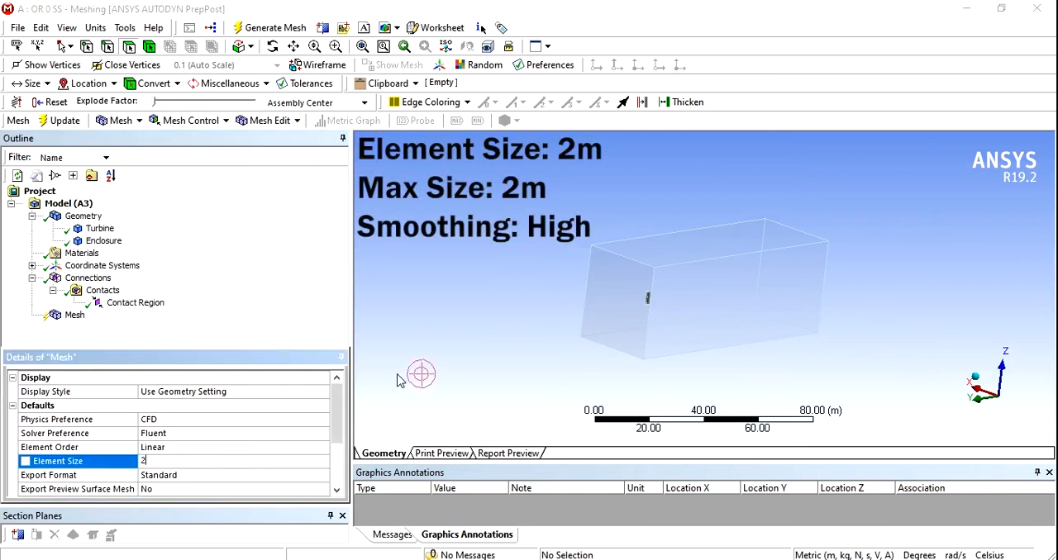
key("Return")
- Set the maximum size in the mesh sizing settings to 2 m
scroll(228, 434, "down", 2)
left_click(13, 420)
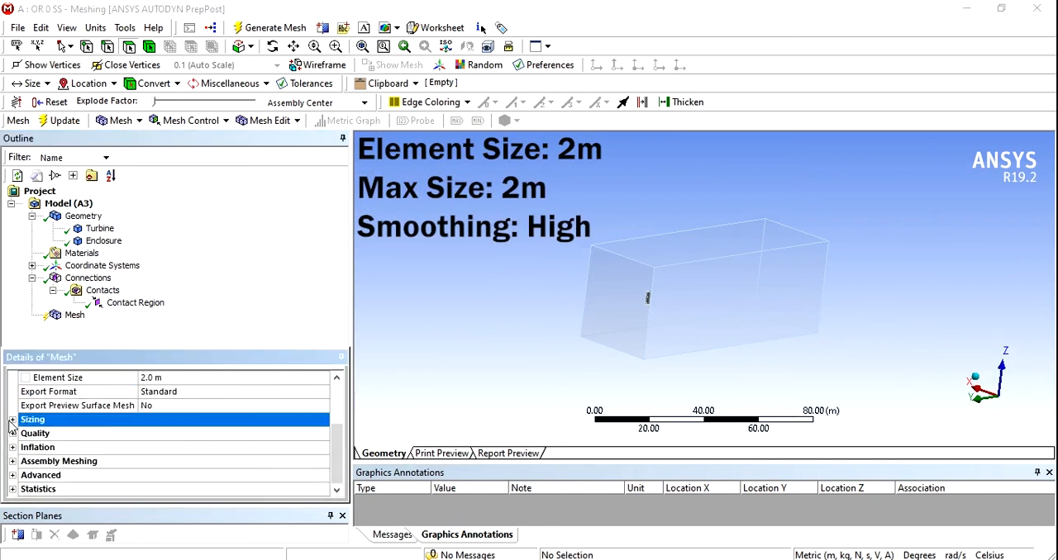
left_click(13, 420)
left_click(190, 461)
type("2")
left_click(437, 406)
- Set the mesh quality smoothing to High and generate the mesh
scroll(207, 454, "down", 3)
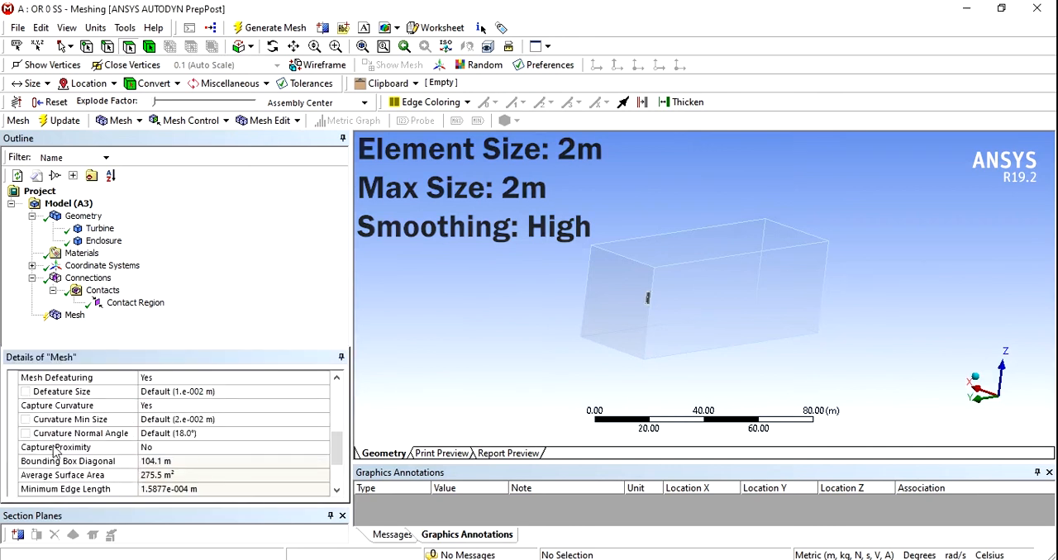
scroll(184, 457, "down", 2)
left_click(14, 434)
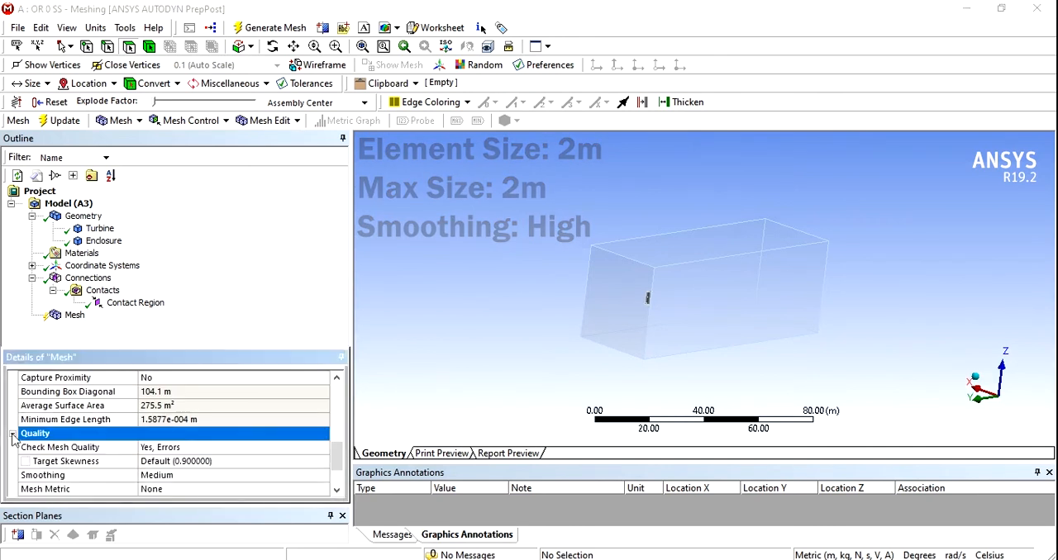
left_click(170, 475)
left_click(323, 480)
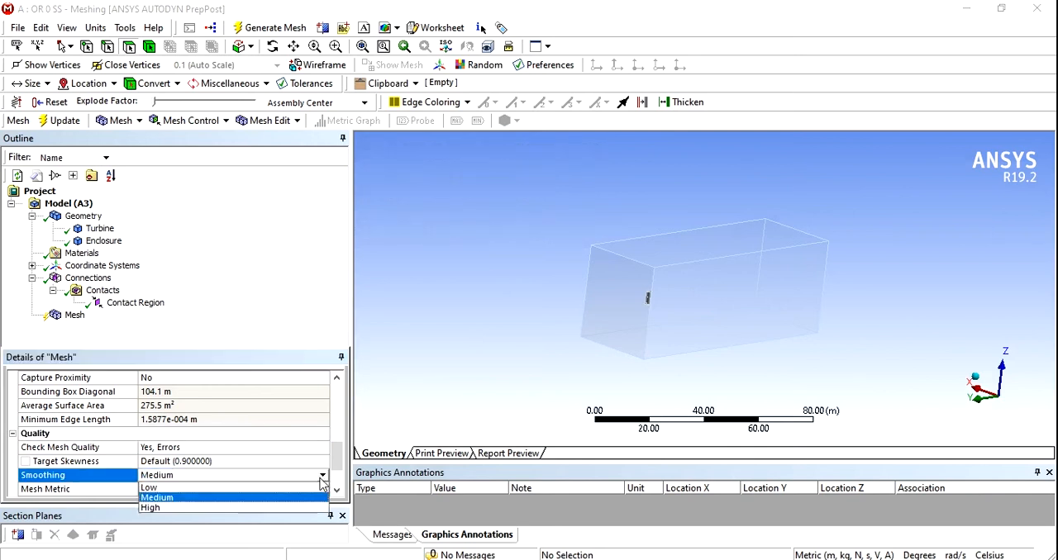
left_click(161, 506)
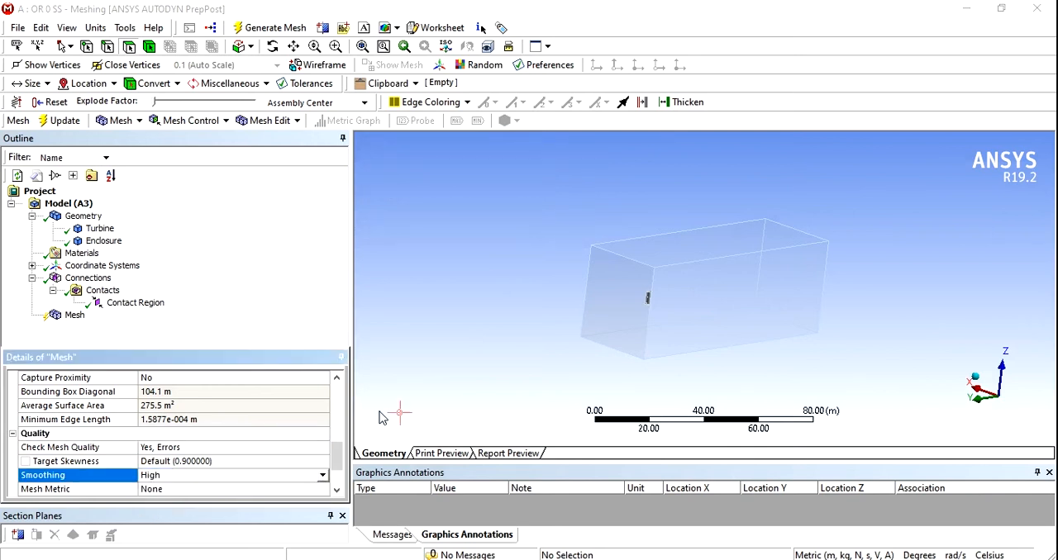
left_click(269, 27)
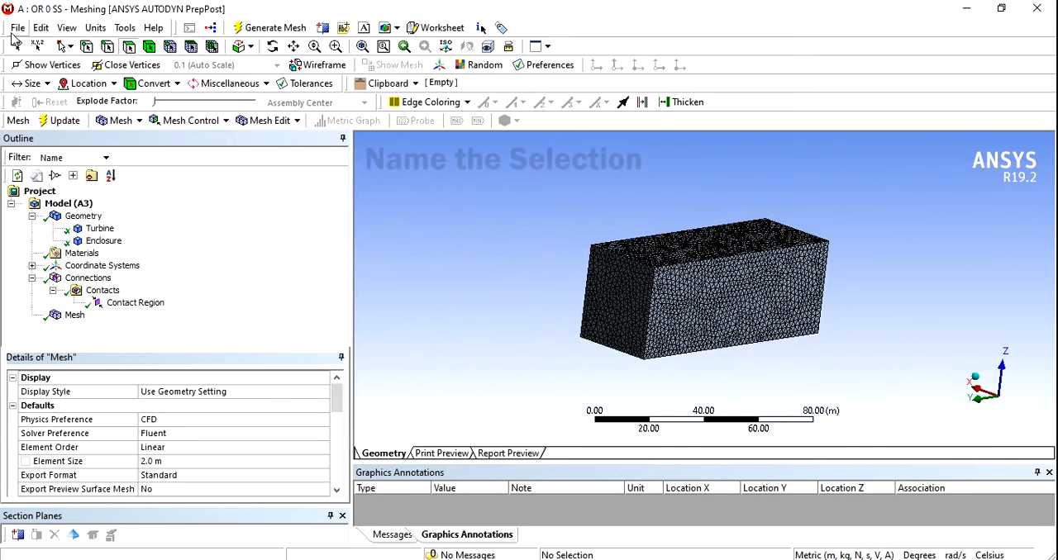
left_click(613, 316)
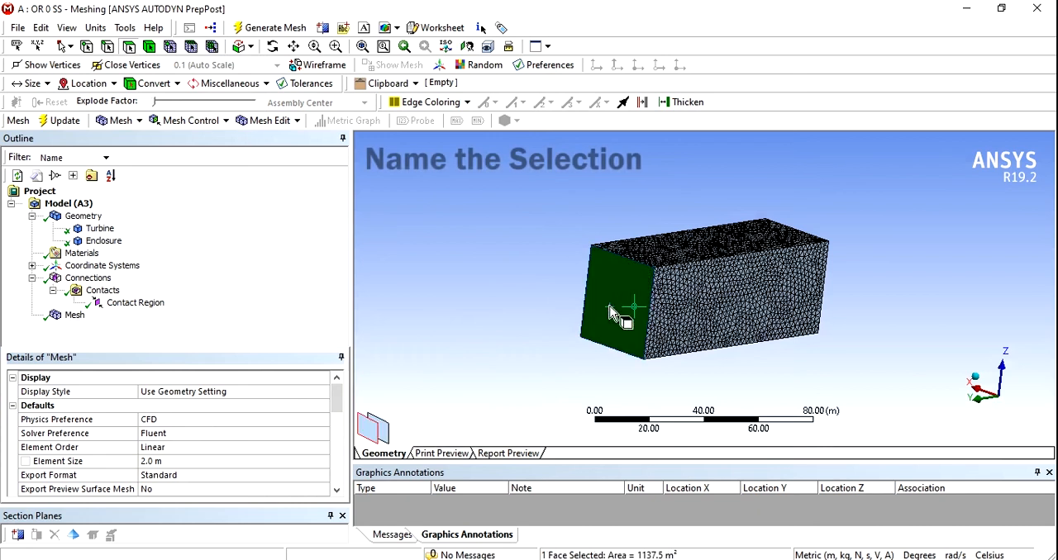
right_click(610, 310)
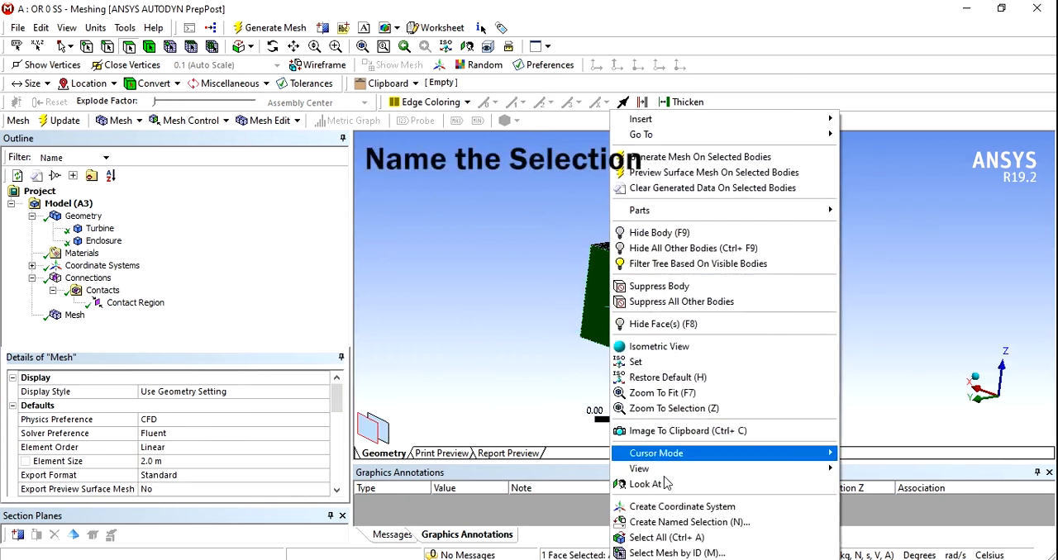
left_click(661, 537)
left_click(545, 292)
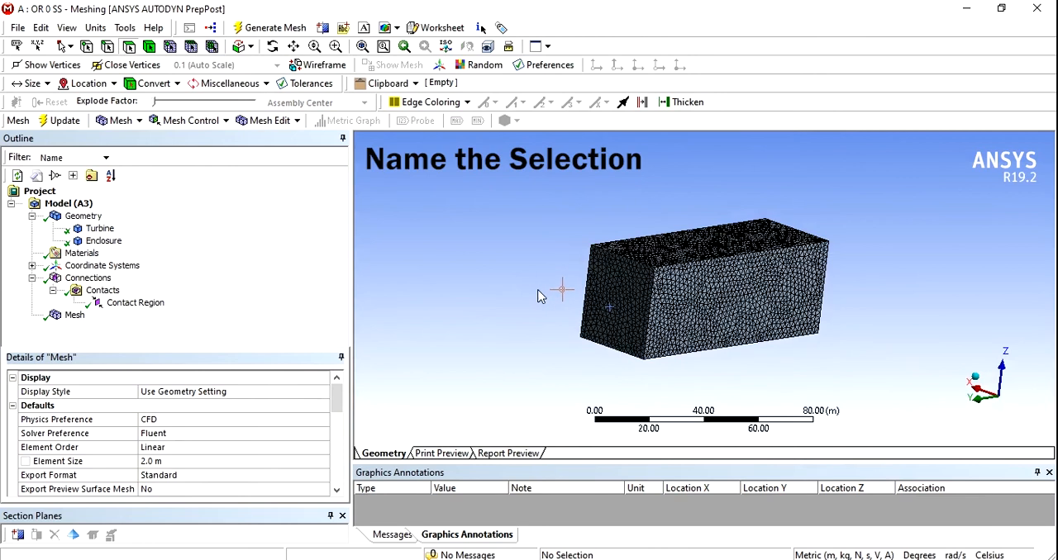
- Create a named selection called Inlet from the small end face of the enclosure nearest the turbine
left_click(615, 293)
right_click(611, 291)
left_click(673, 522)
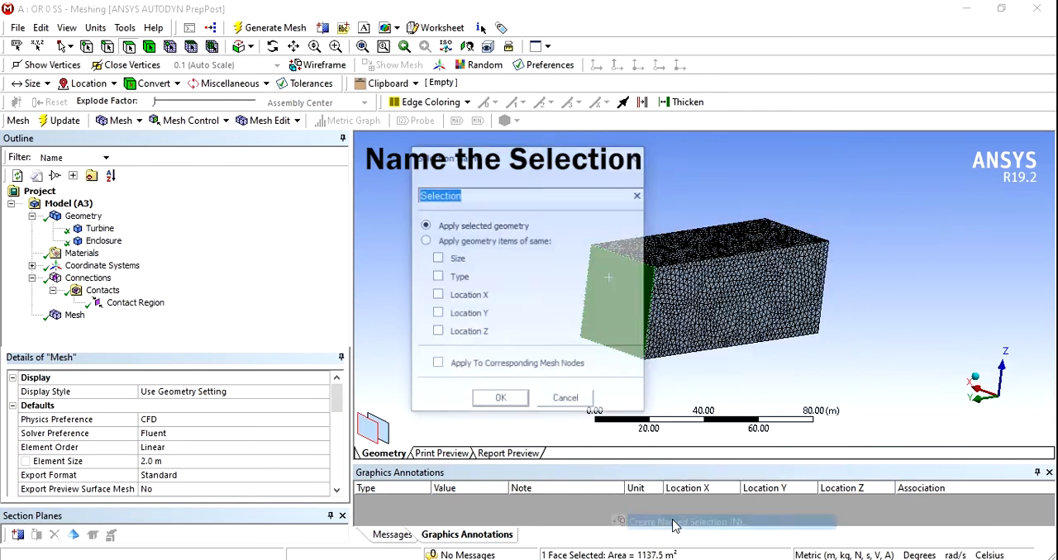
type("Inlet")
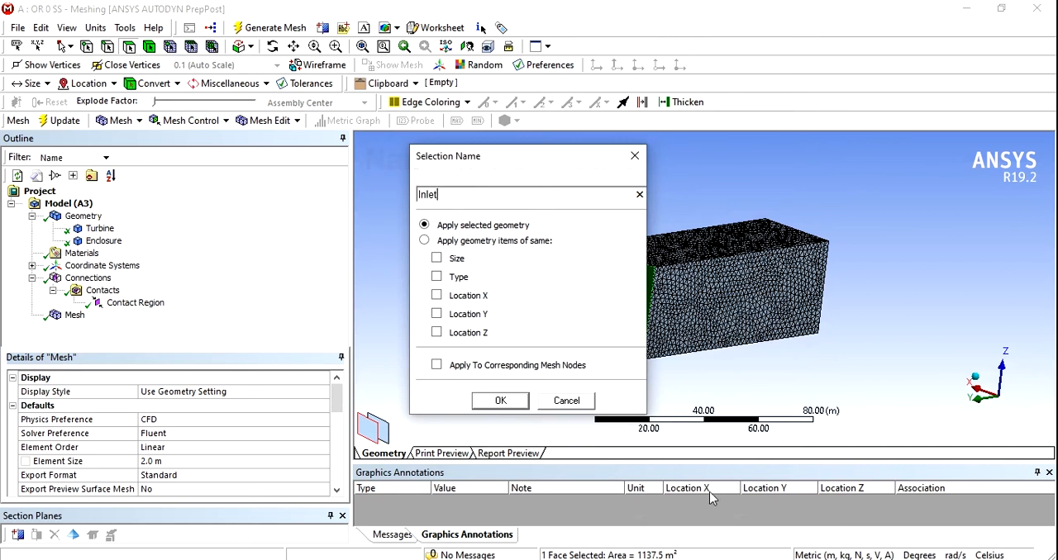
left_click(500, 400)
- Create a named selection called Top from the upper face of the enclosure
left_click(673, 244)
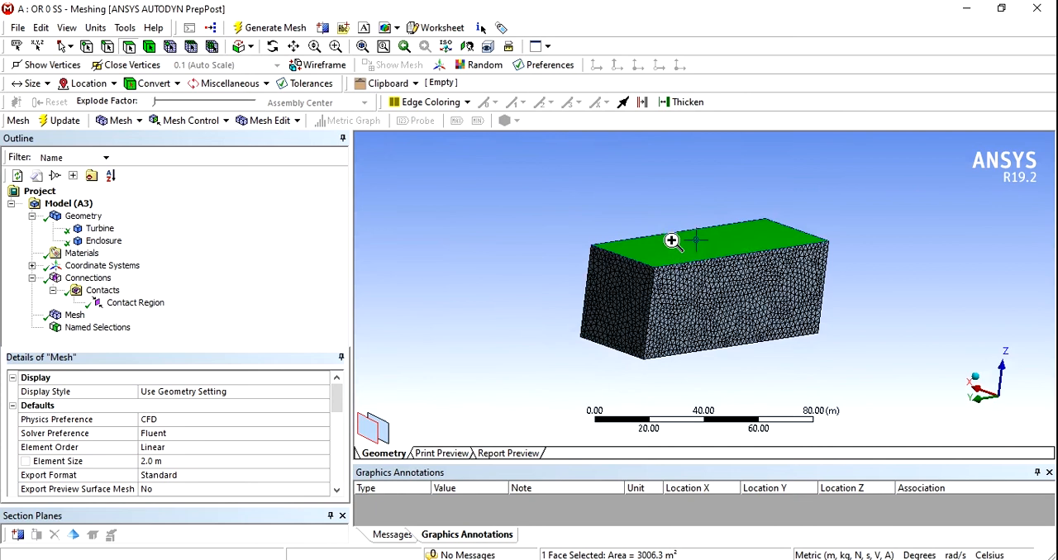
right_click(674, 241)
left_click(726, 522)
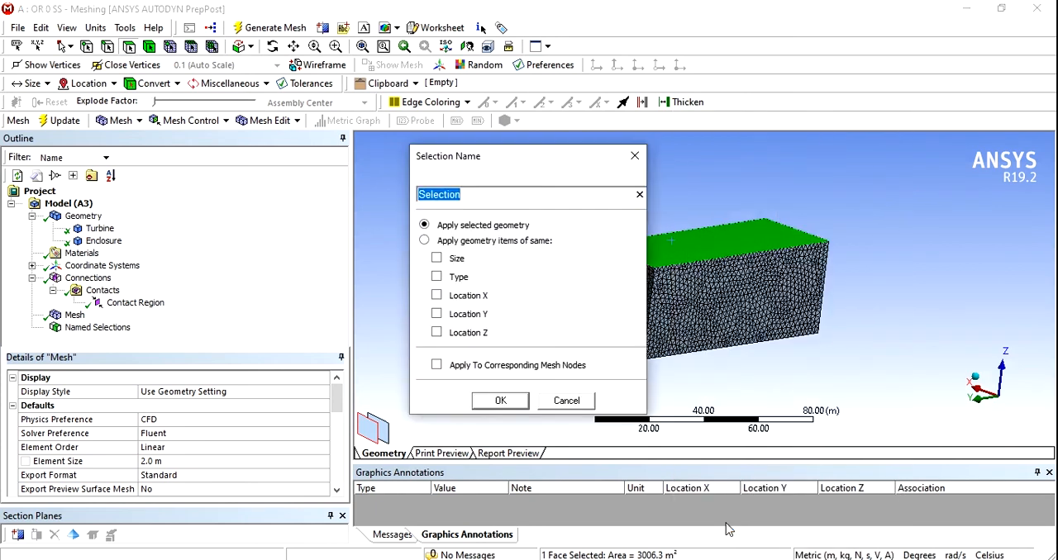
type("Top")
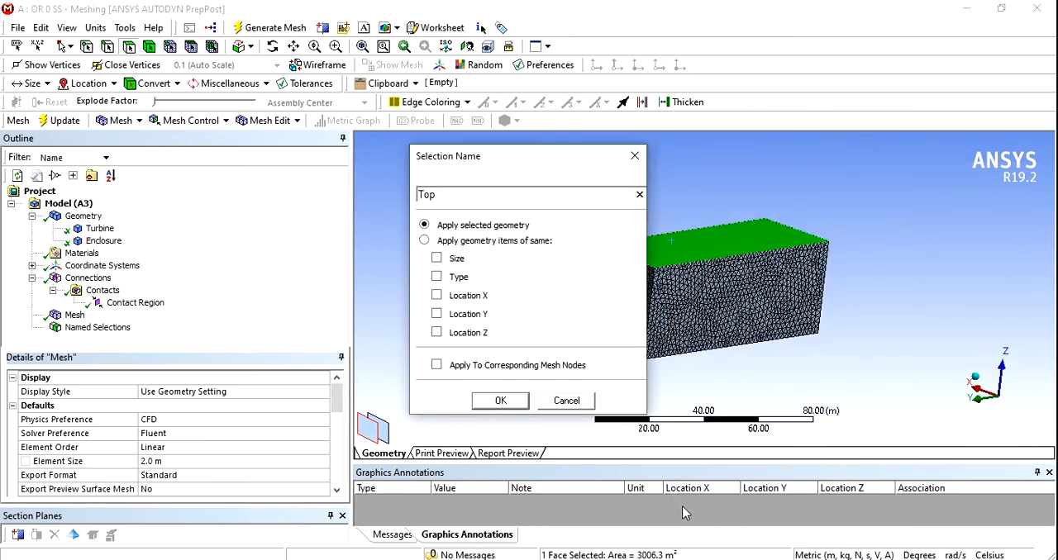
left_click(501, 403)
- Create a named selection called Outlet from the enclosure end face opposite the inlet
middle_click_drag(539, 398, 388, 395)
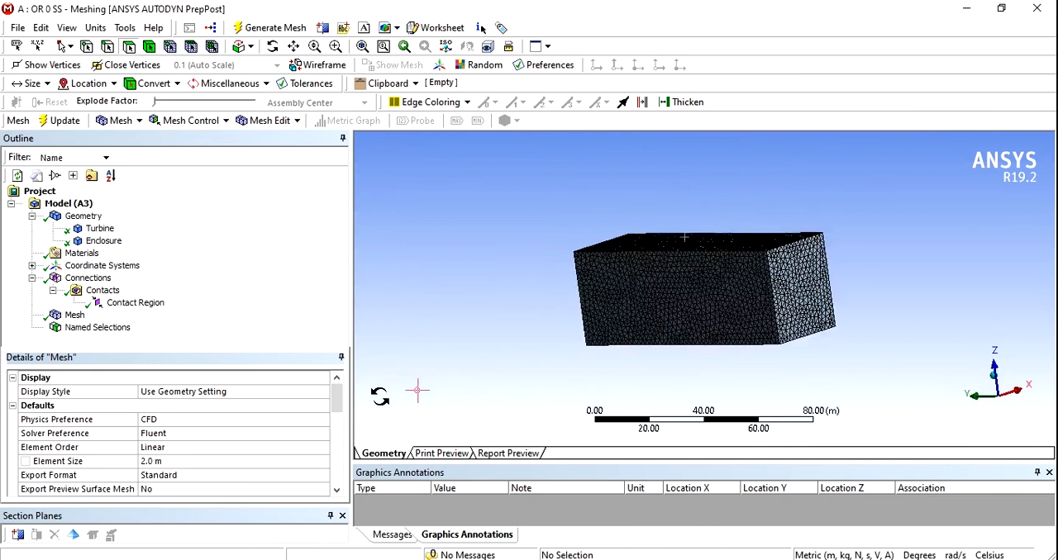
left_click(777, 339)
right_click(770, 339)
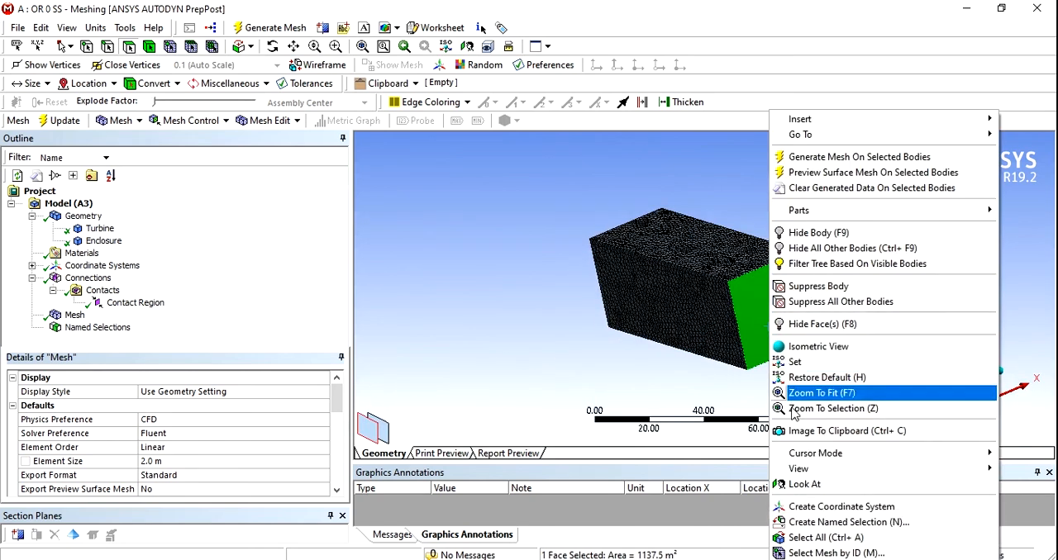
left_click(814, 523)
type("Outlet")
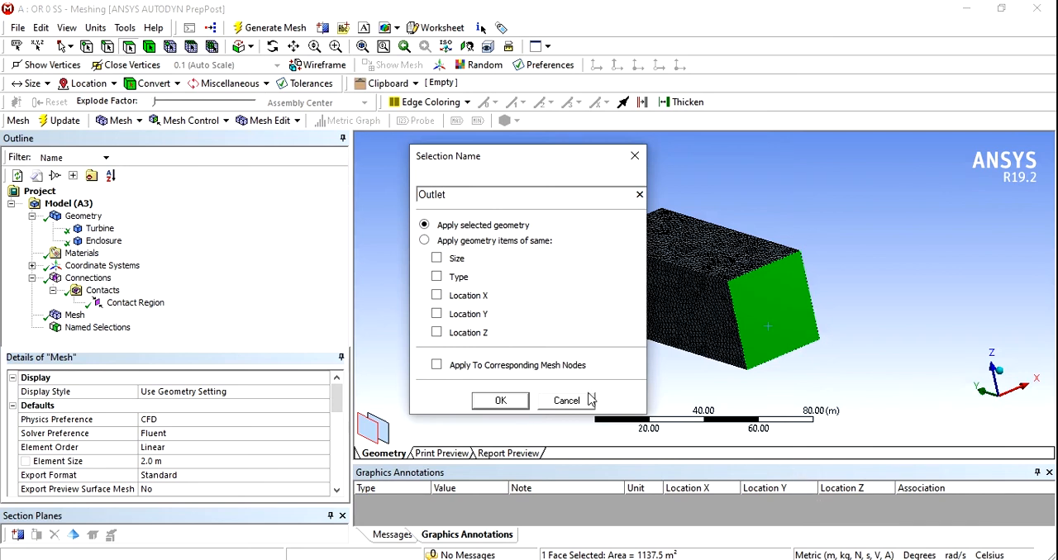
left_click(492, 402)
- Create a named selection called Walls from the enclosure's two long side faces and its bottom face
left_click(650, 320)
middle_click_drag(614, 355, 685, 319)
left_click(698, 331, "ctrl")
middle_click_drag(579, 317, 724, 318)
left_click(725, 314, "ctrl")
right_click(725, 314)
left_click(793, 522)
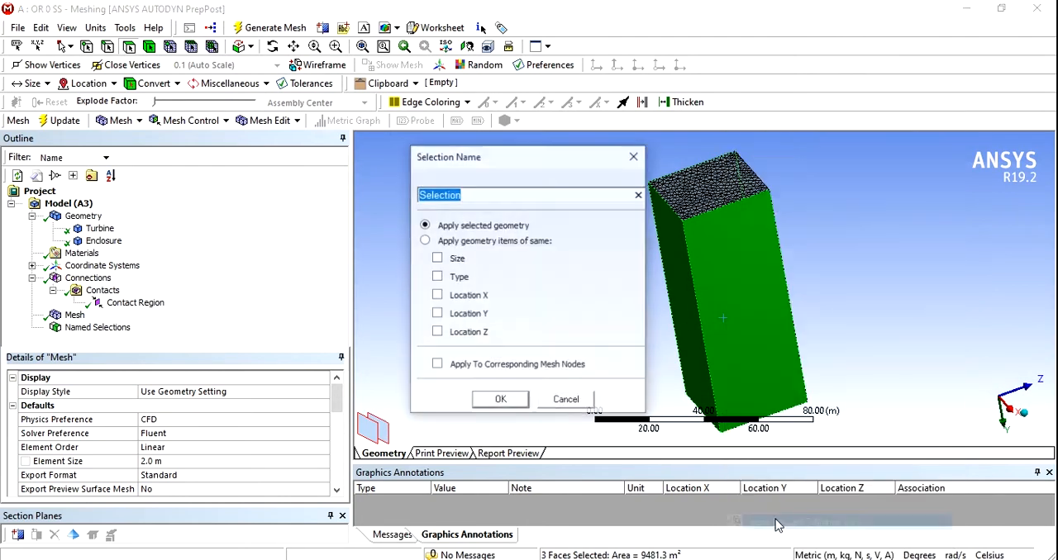
type("Walls")
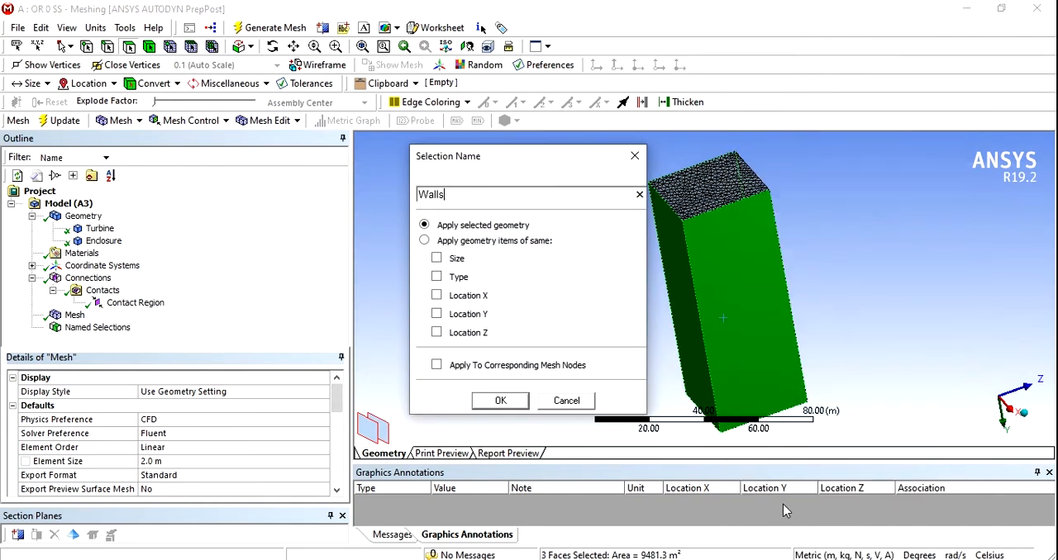
left_click(500, 401)
- Hide the Enclosure body so that only the turbine is displayed
middle_click_drag(507, 349, 658, 330)
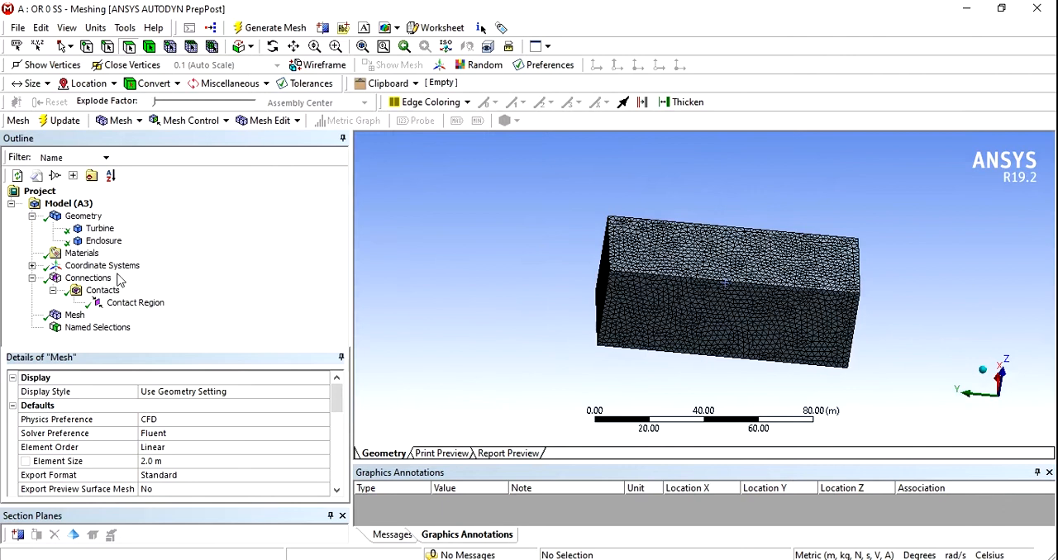
left_click(104, 243)
right_click(103, 243)
left_click(285, 338)
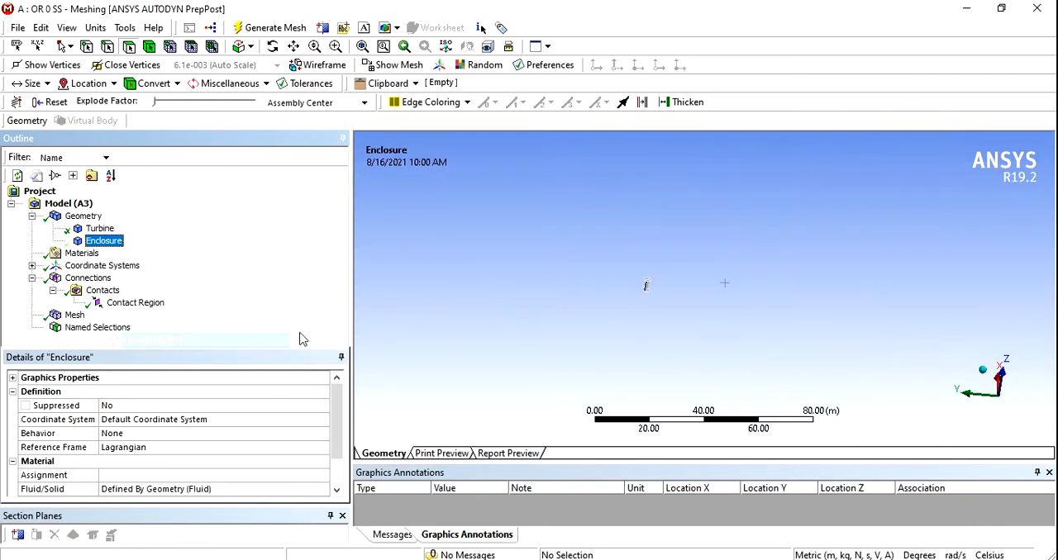
- Box-select all faces of the turbine and create a named selection called Turbine from them
left_click(69, 47)
left_click(76, 80)
left_click(70, 46)
left_click(89, 80)
left_click_drag(701, 337, 605, 249)
scroll(595, 277, "up", 3)
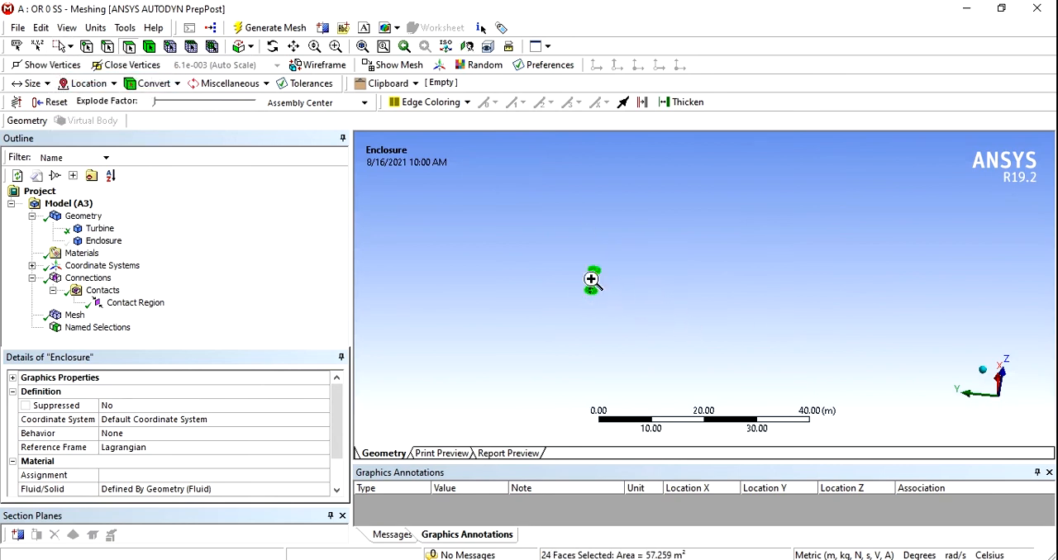
right_click(591, 280)
left_click(639, 517)
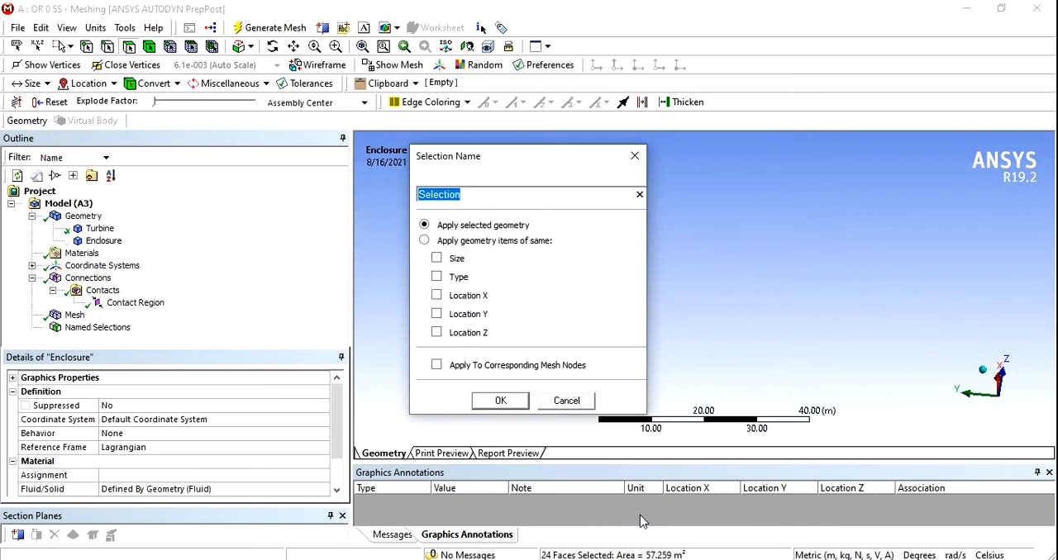
type("Turbine")
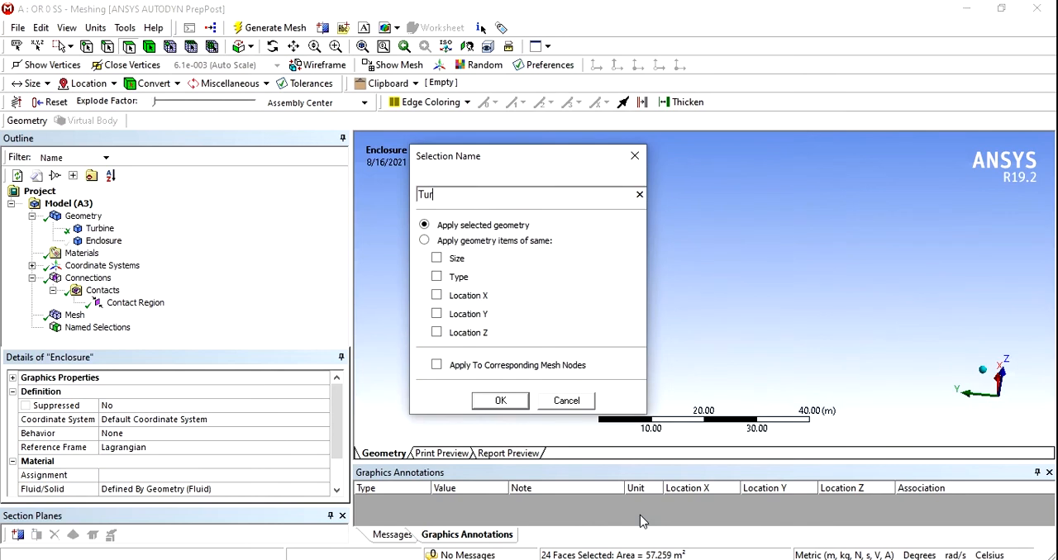
left_click(501, 401)
- Restore the display of the hidden enclosure and review the named selections and the mesh
right_click(492, 302)
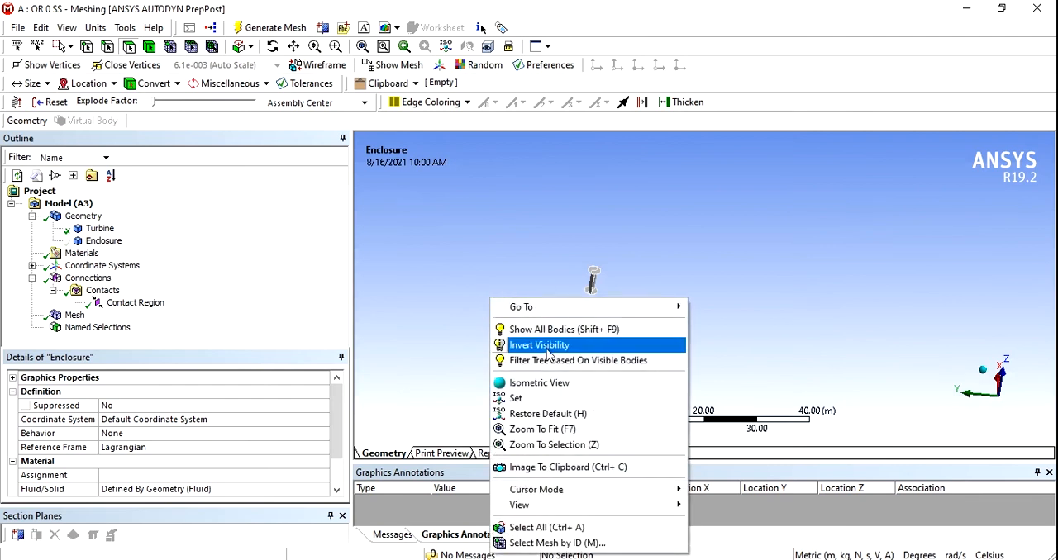
left_click(529, 344)
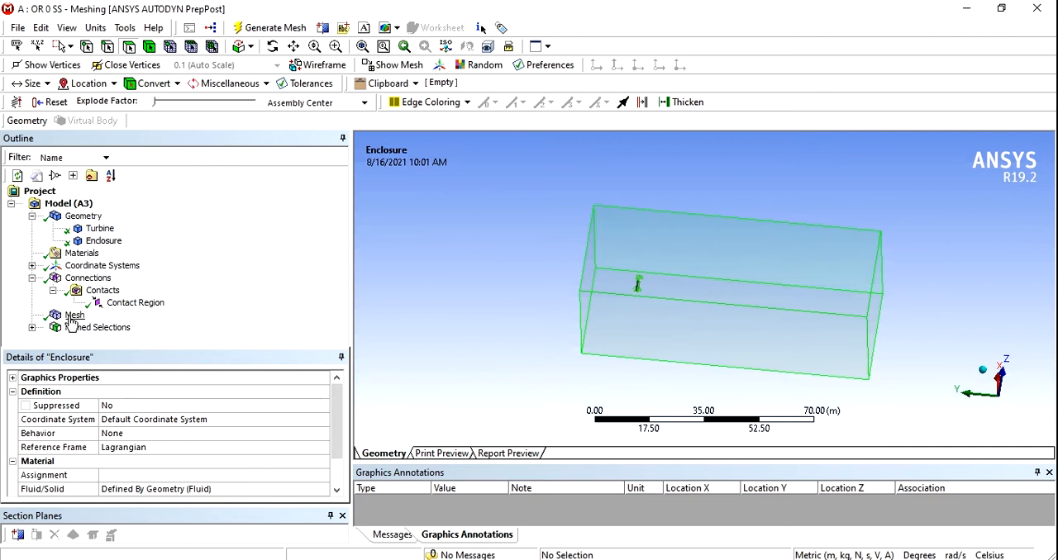
left_click(31, 328)
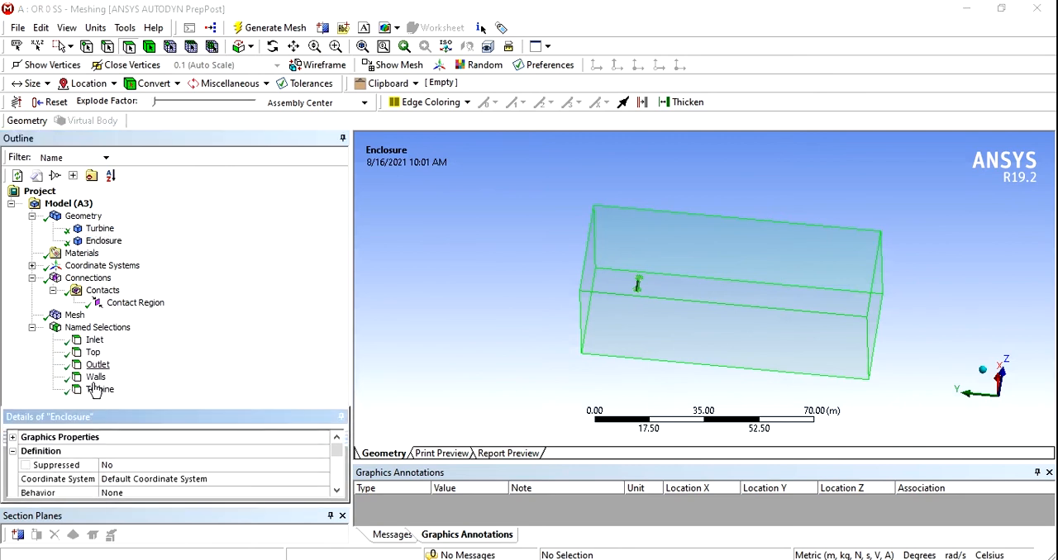
left_click_drag(98, 410, 99, 366)
left_click(75, 314)
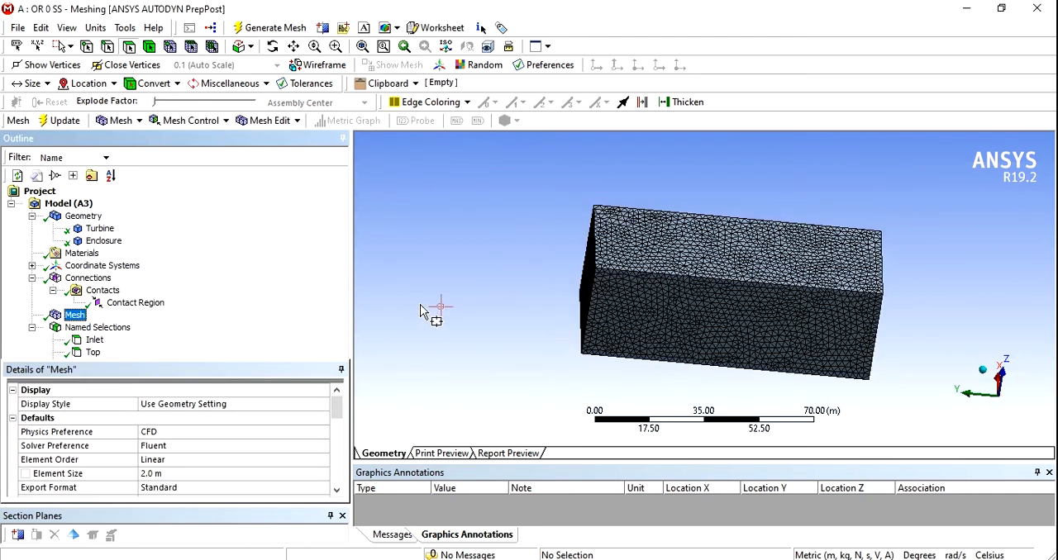
mouse_move(539, 325)
middle_mouse_down()
mouse_move(496, 282)
mouse_move(685, 310)
mouse_move(628, 280)
mouse_move(557, 323)
middle_mouse_up()
- Close the meshing editor and update the Mesh cell of the Fluid Flow (Fluent) system in Workbench
left_click(23, 28)
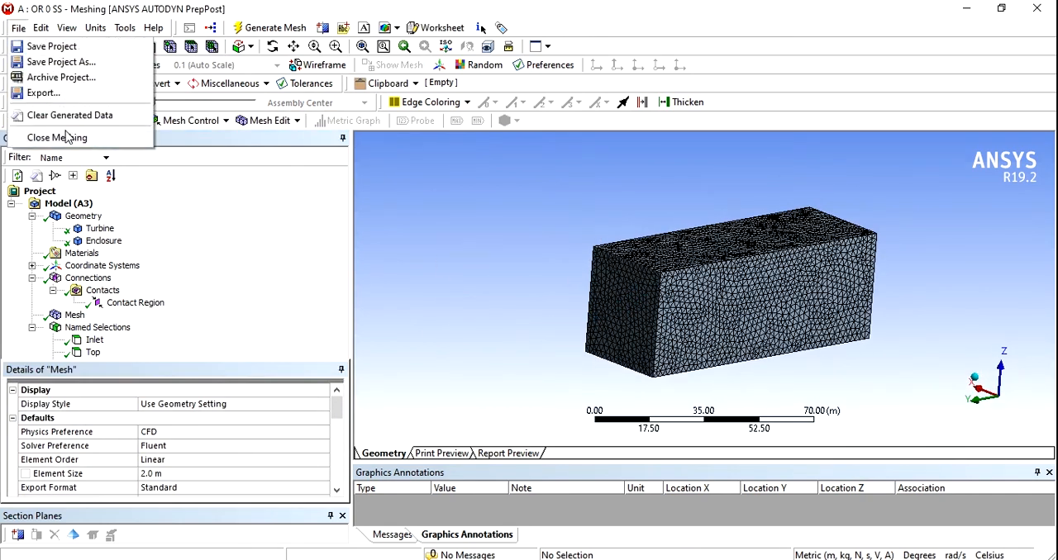
left_click(78, 136)
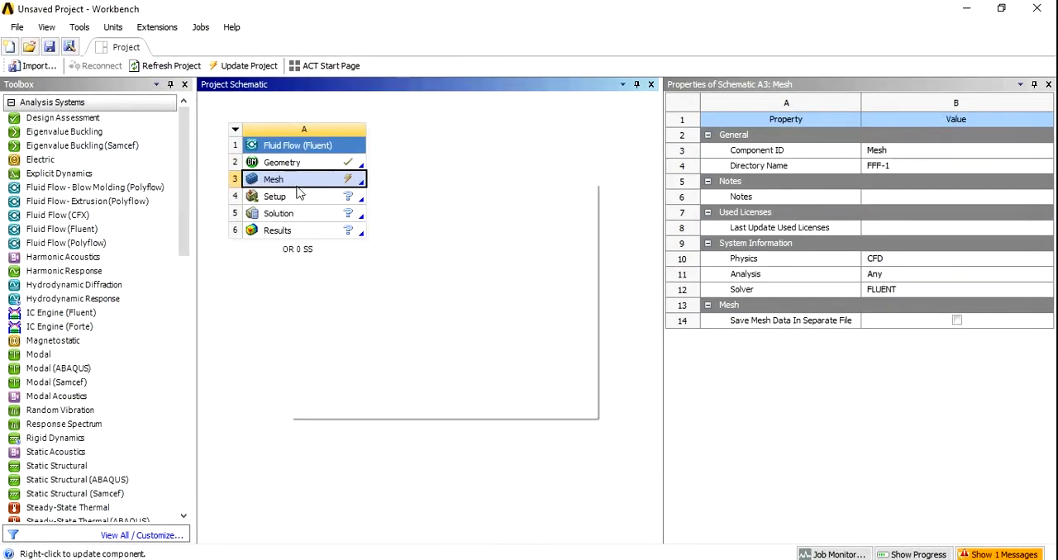
right_click(289, 183)
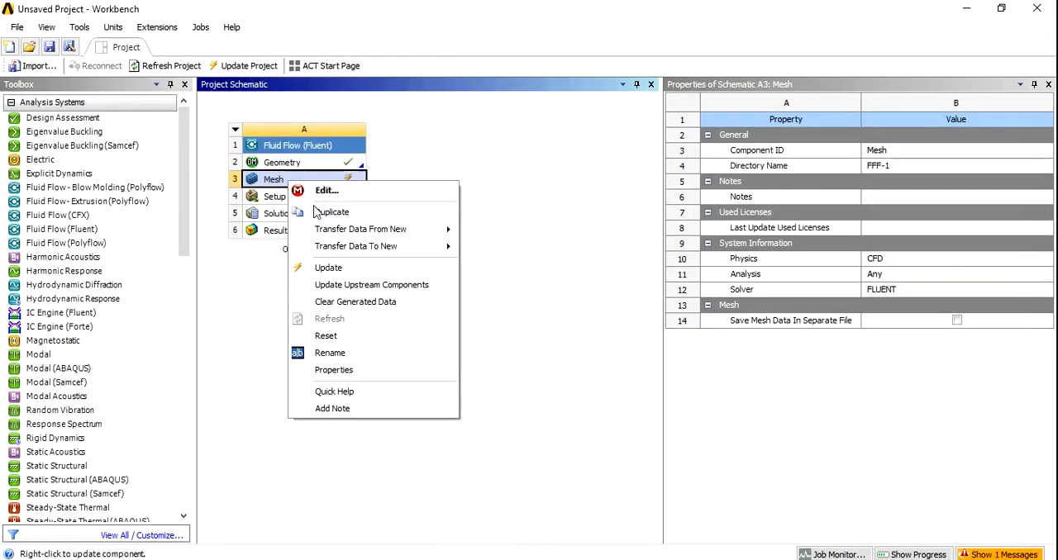
left_click(330, 267)
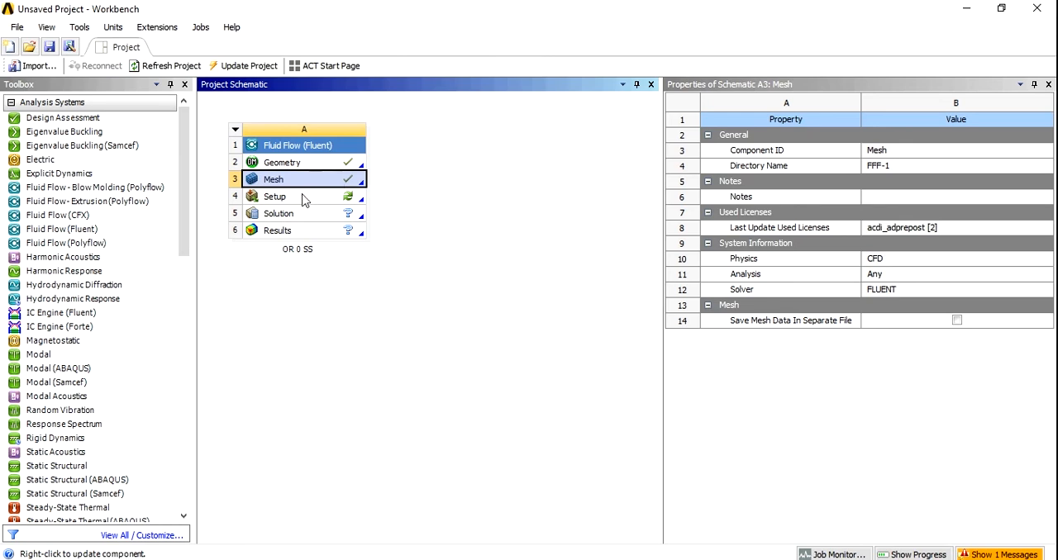
- Launch Fluent from the Setup cell with double precision and parallel processing on the local machine
double_click(303, 201)
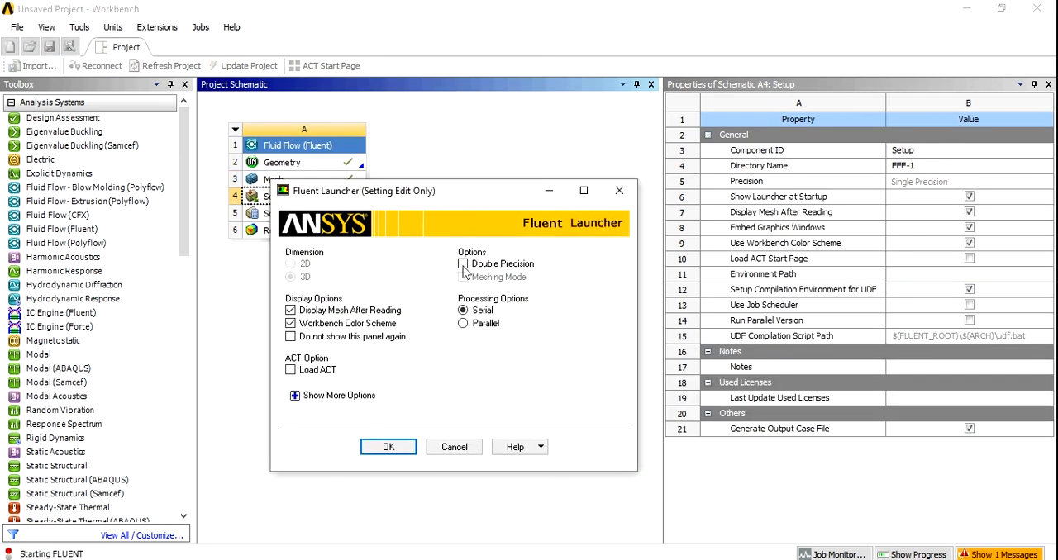
left_click(463, 264)
left_click(463, 324)
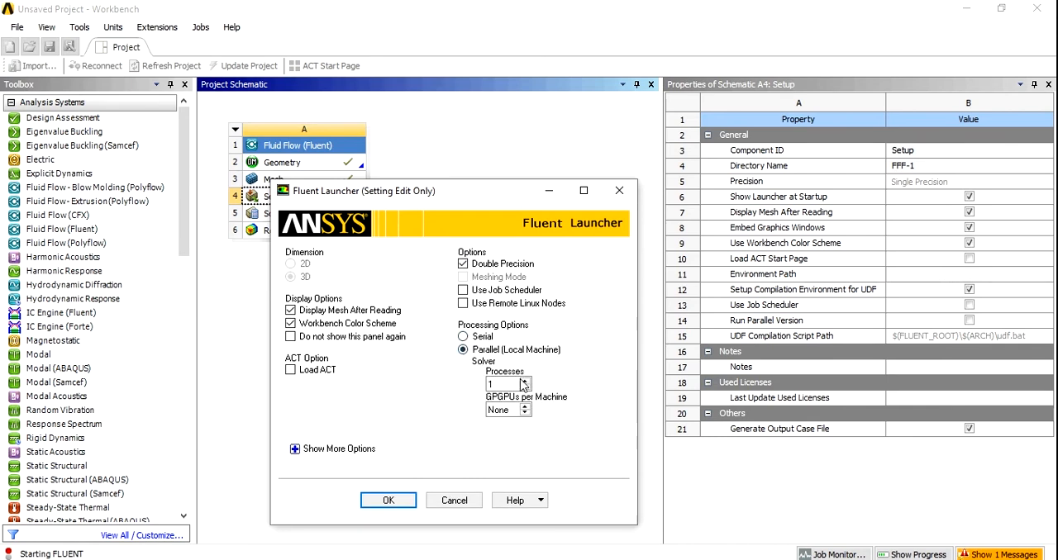
left_click(525, 407)
left_click(393, 505)
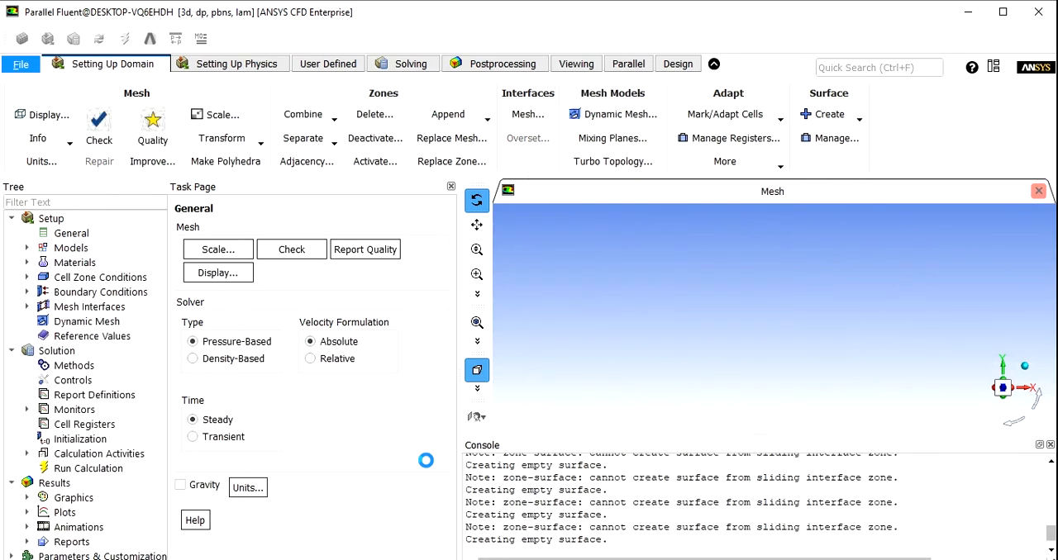
- Check the mesh, report its quality and set the solver time to Transient
left_click(291, 249)
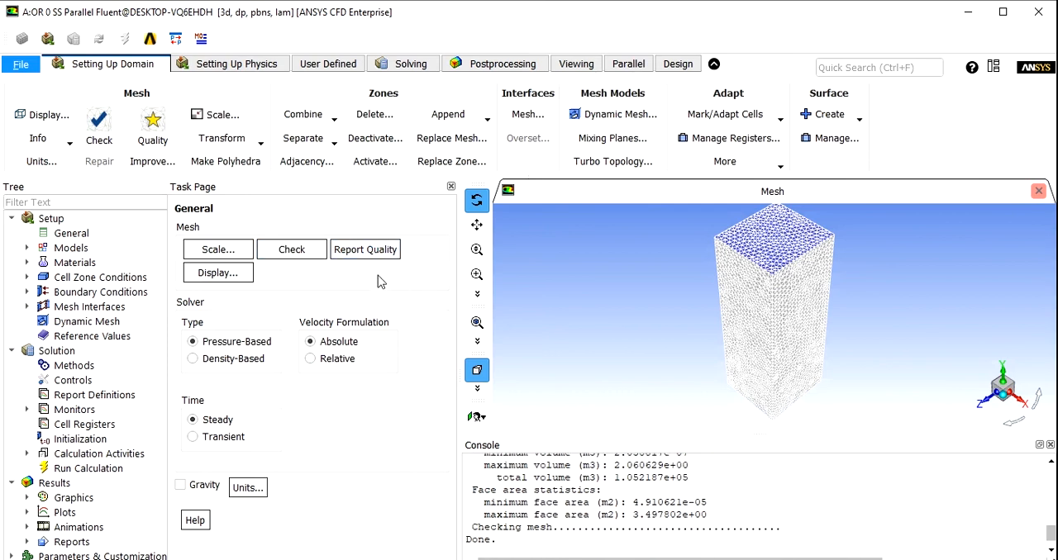
left_click(350, 262)
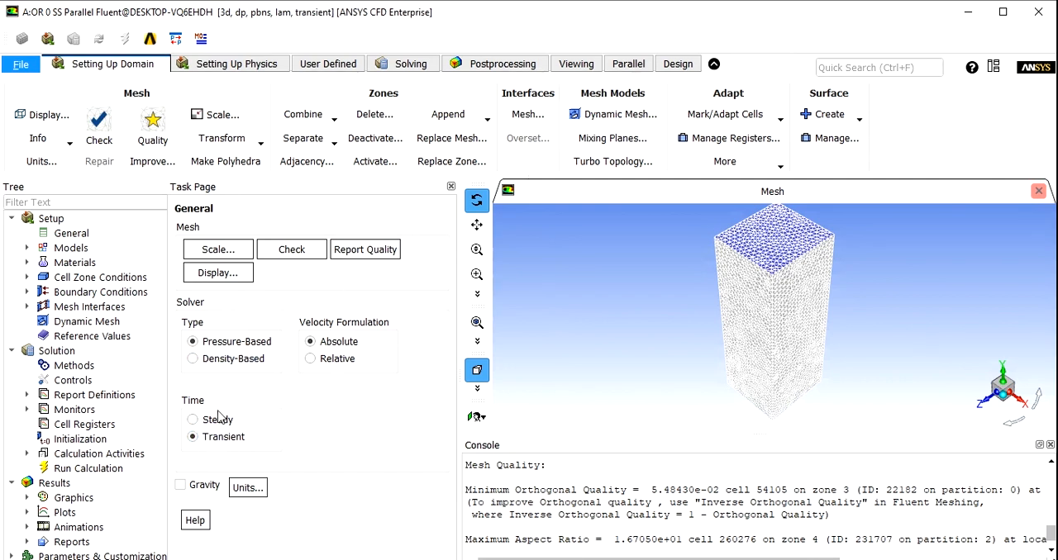
- Set the viscous model to standard k-epsilon (2 eqn) with Standard Wall Functions
double_click(71, 248)
left_click(207, 281)
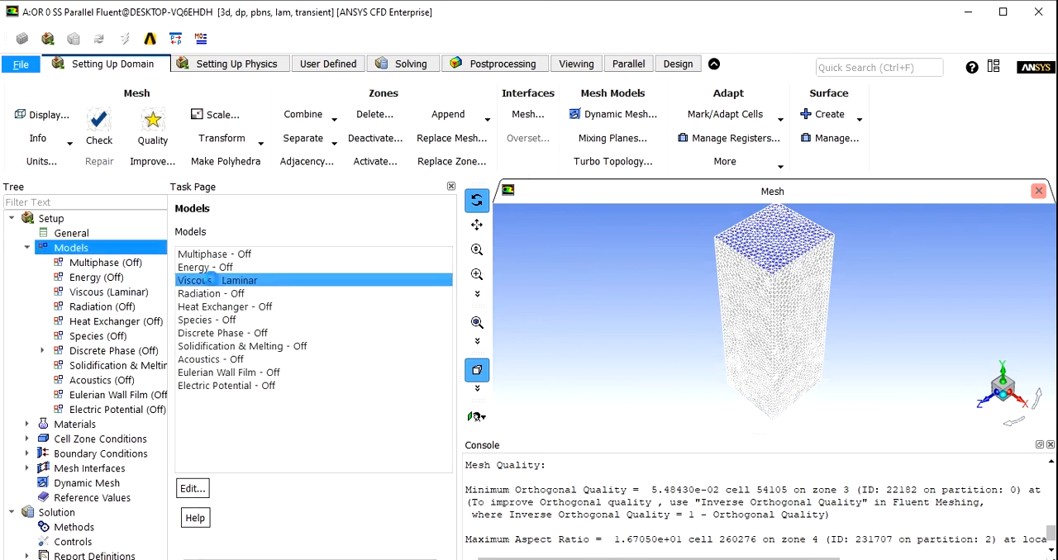
left_click(554, 343)
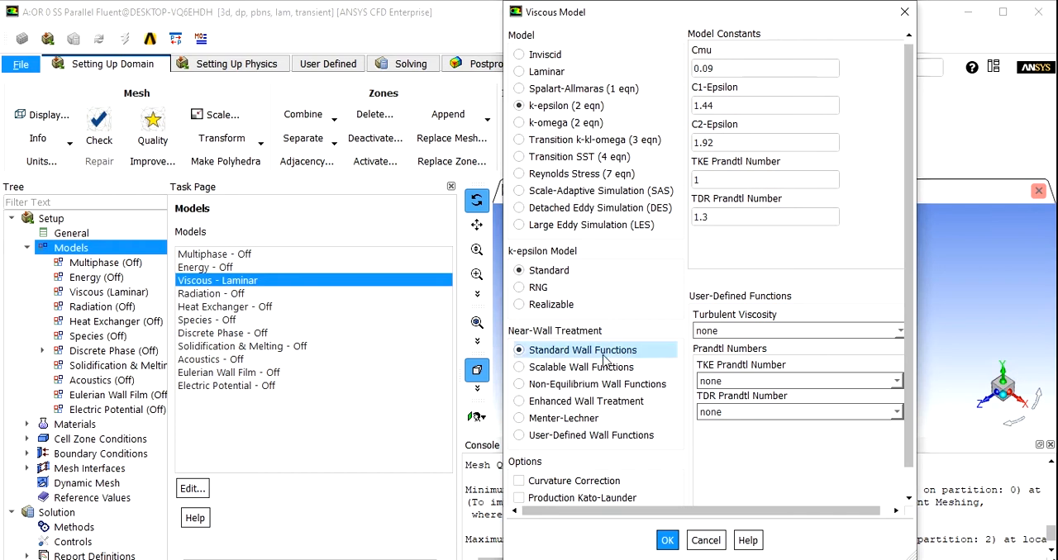
left_click(663, 541)
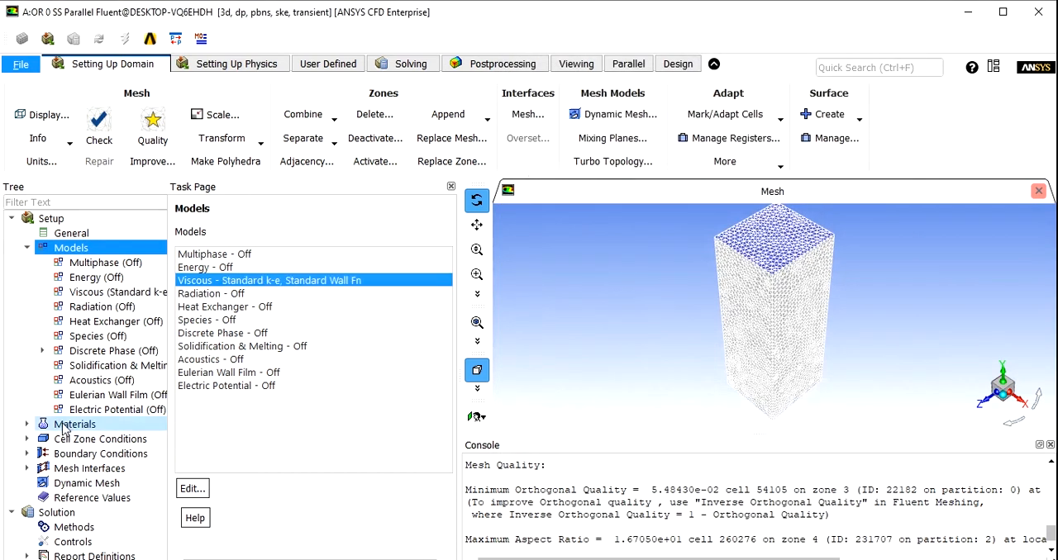
- Create a fluid material named seawater with density 1023 kg/m3 and viscosity 0.00092 kg/m-s, keeping air as a separate material
left_click(63, 427)
double_click(196, 267)
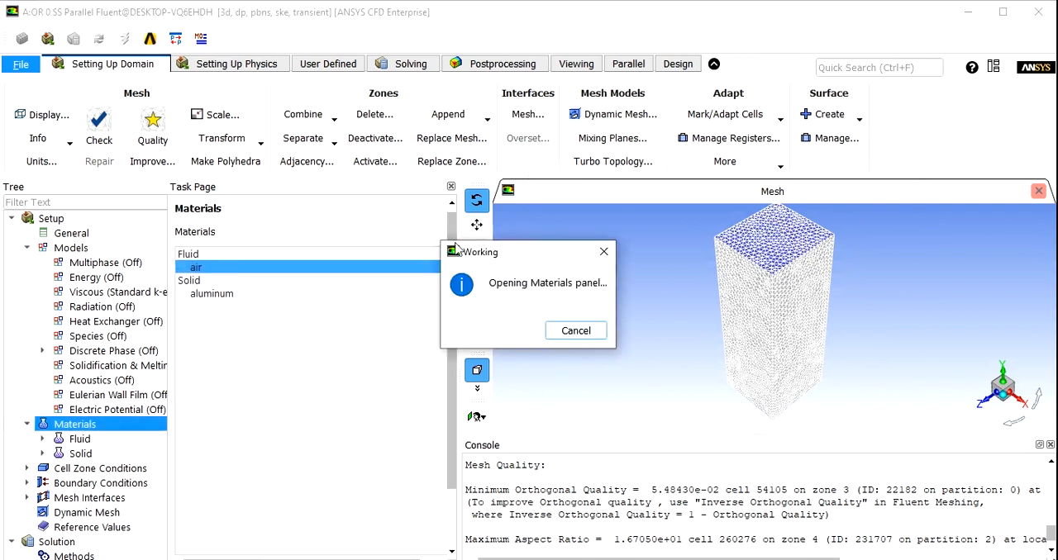
double_click(285, 185)
type("seawater")
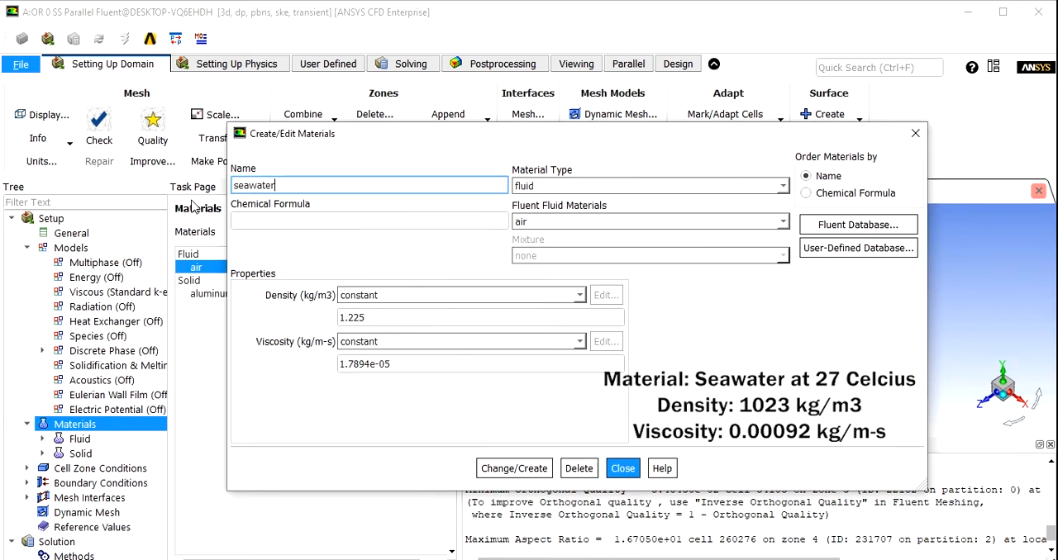
double_click(346, 317)
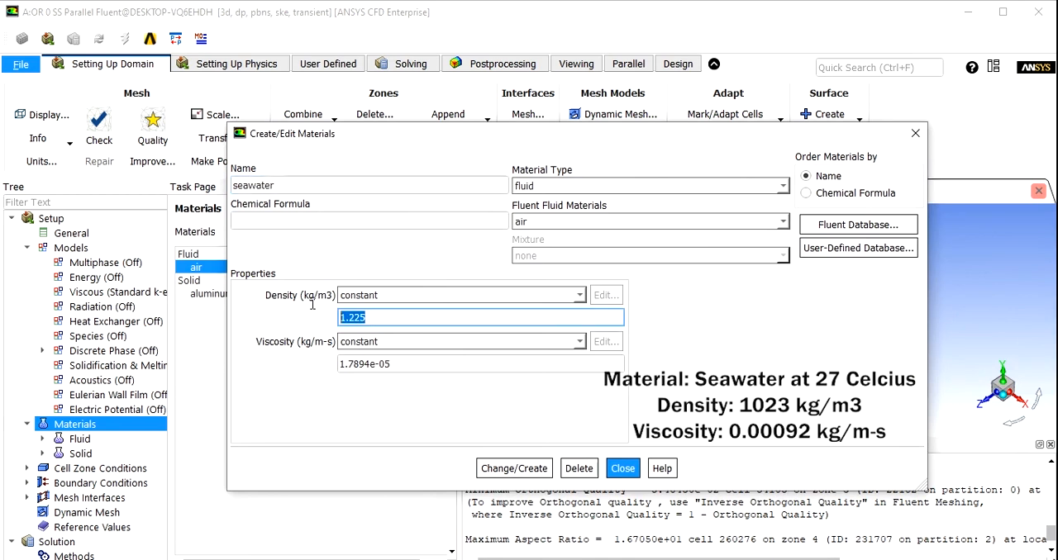
type("1023")
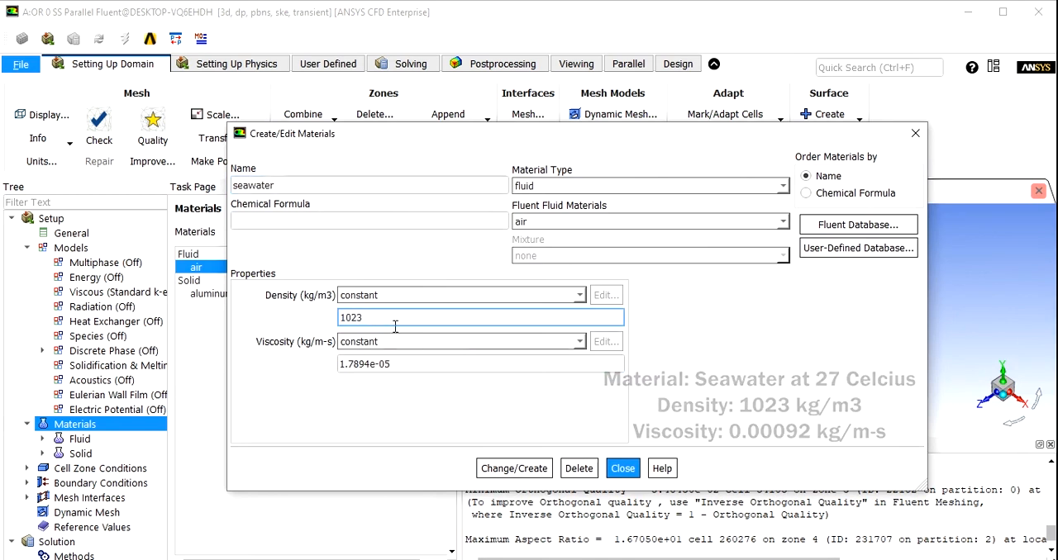
double_click(314, 364)
type("0.00")
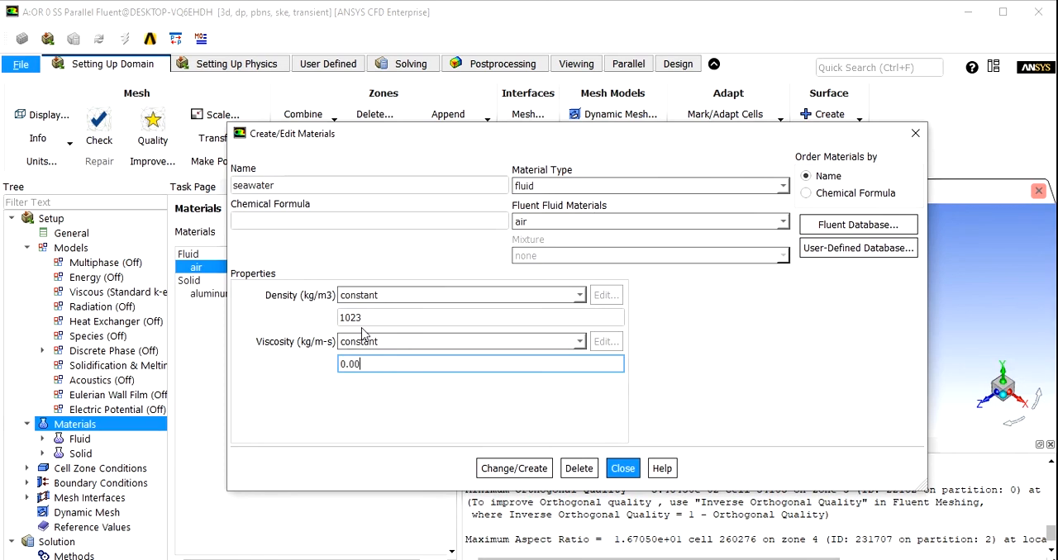
type("092")
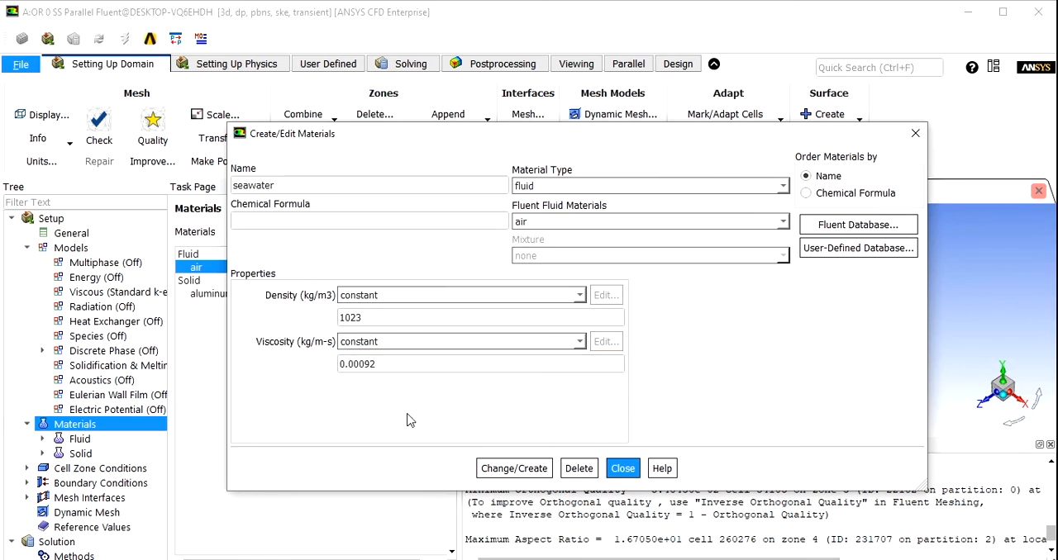
left_click(502, 465)
left_click(609, 330)
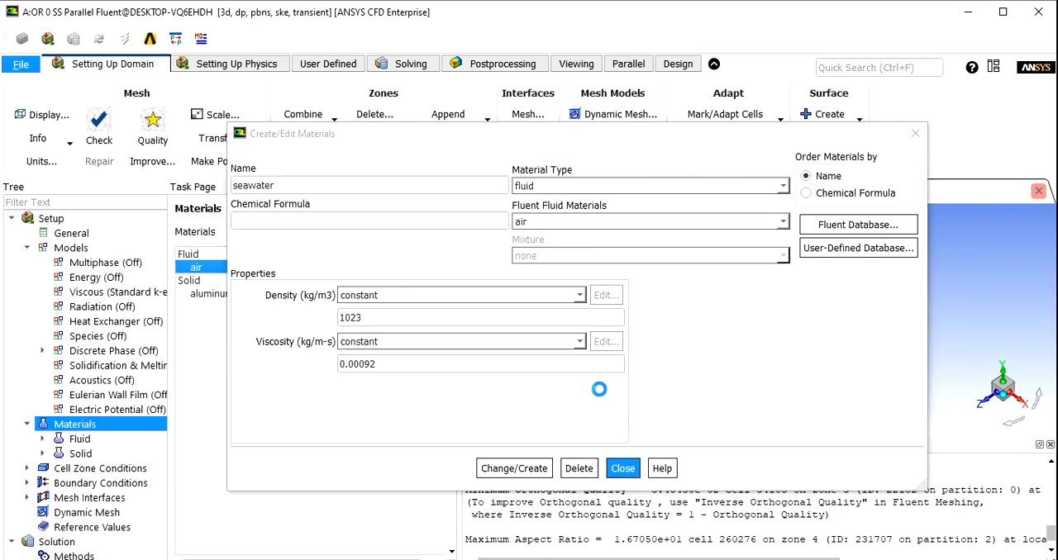
left_click(622, 469)
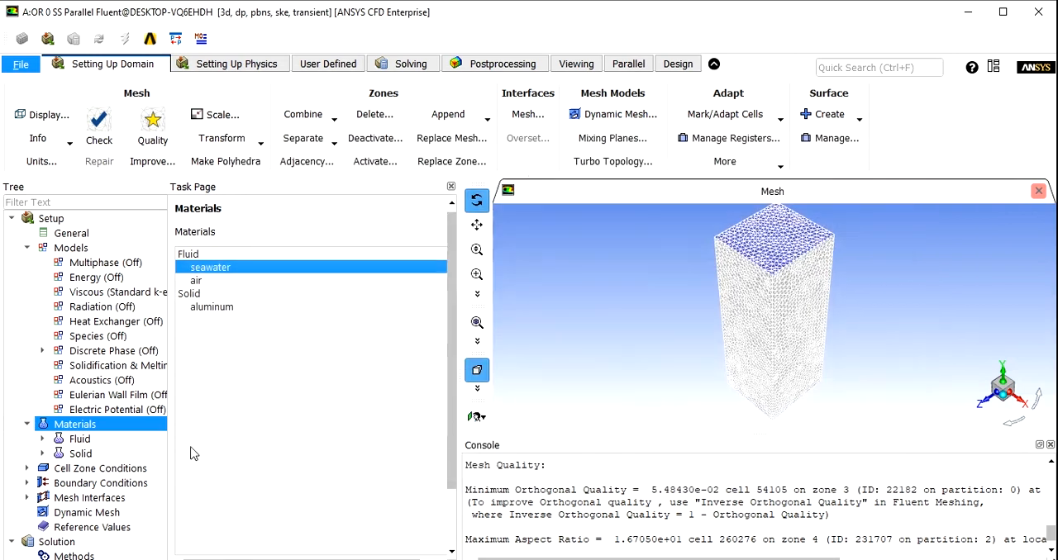
- Assign the seawater material to the enclosure cell zone
double_click(97, 468)
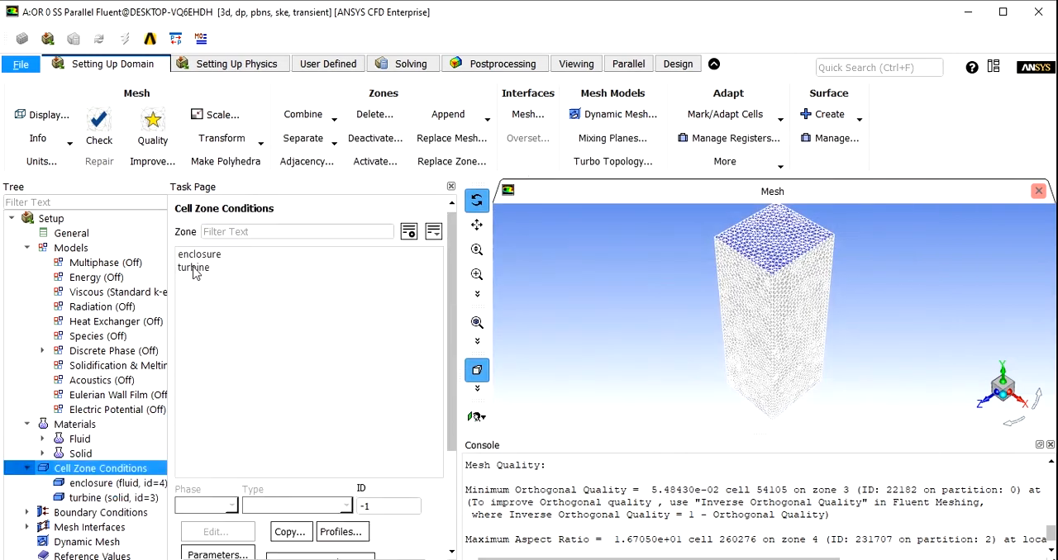
left_click(196, 256)
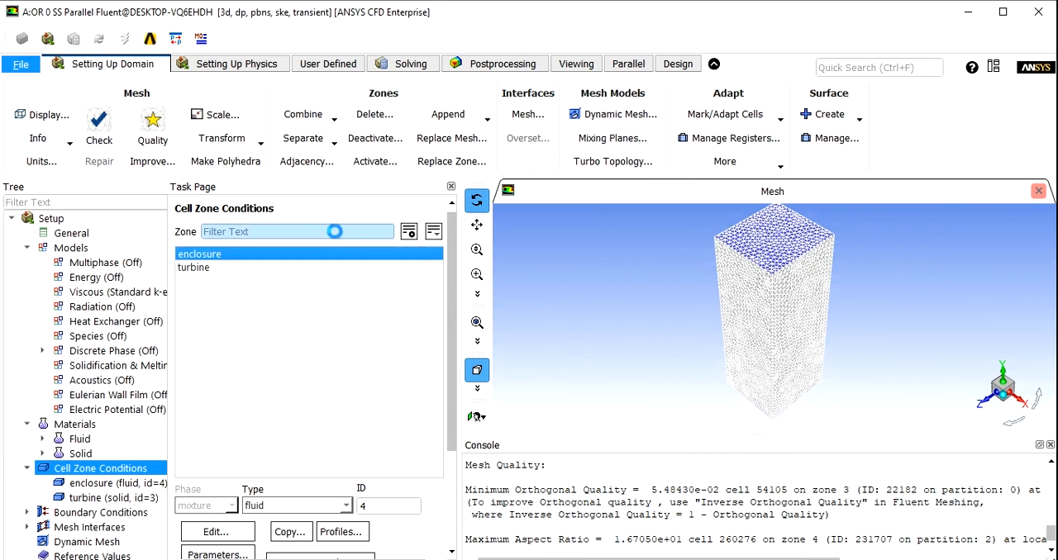
left_click_drag(555, 247, 342, 140)
left_click(409, 191)
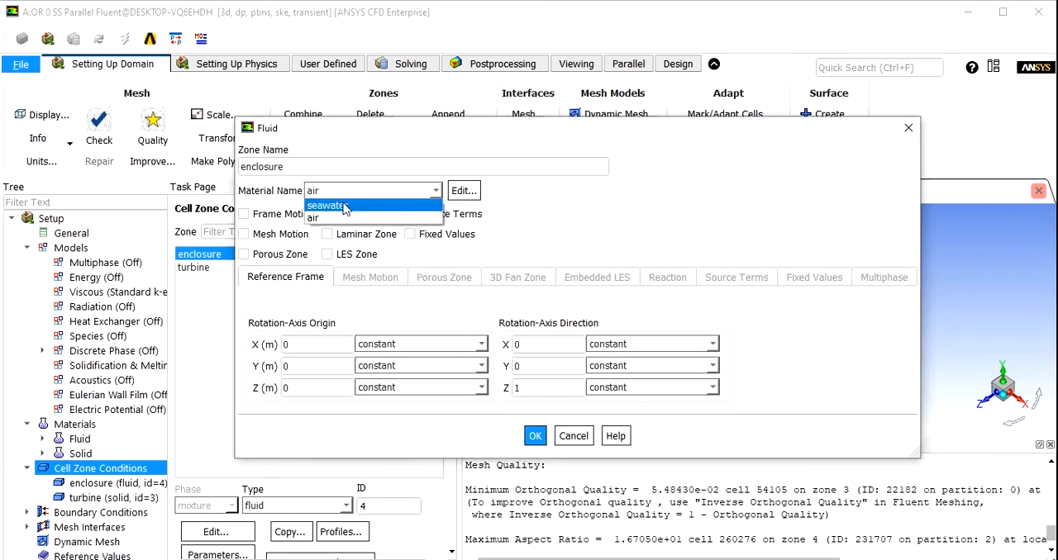
left_click(335, 207)
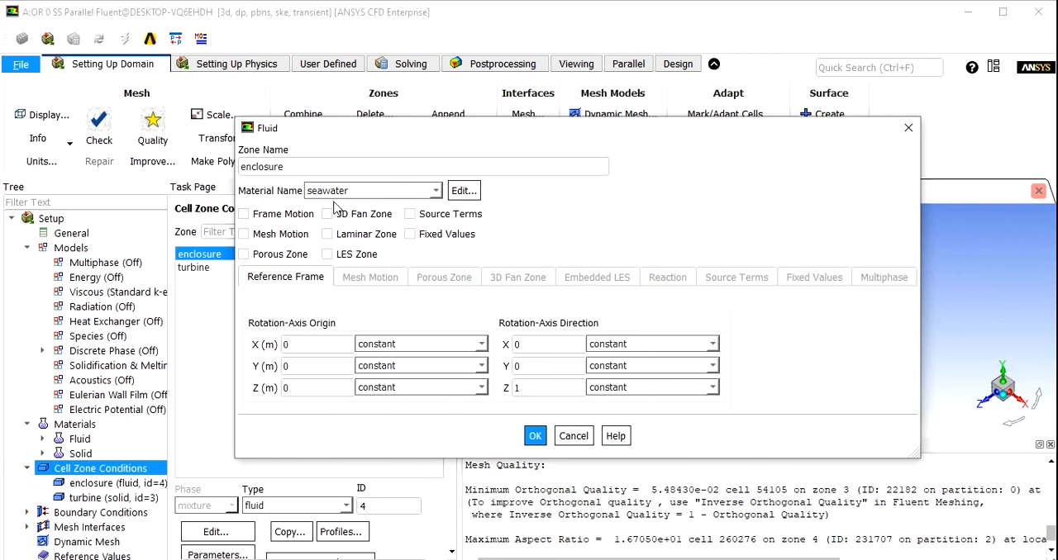
left_click(534, 436)
- Enable frame motion and mesh motion for the turbine cell zone and set the mesh motion's rotation-axis direction Z to -1
double_click(193, 270)
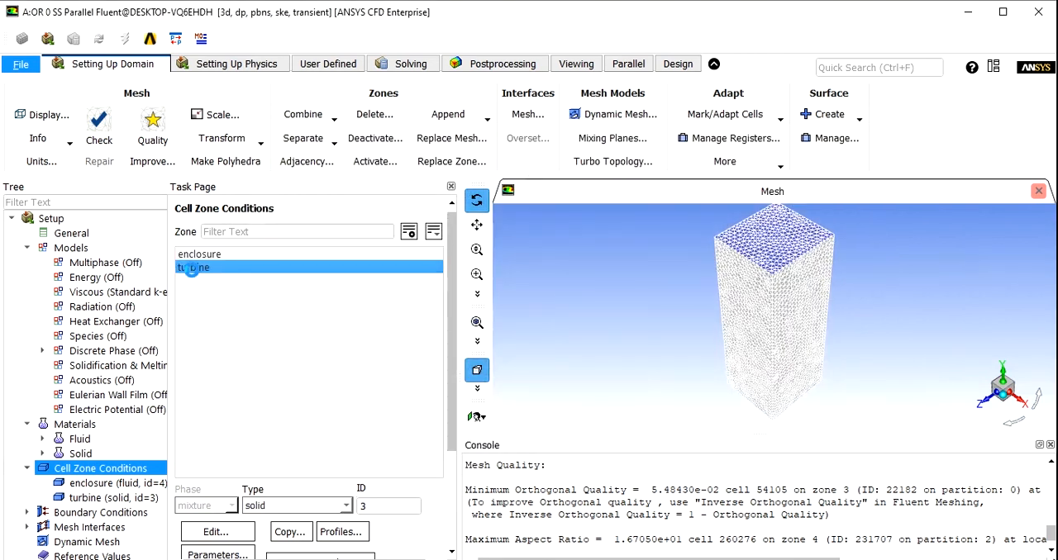
left_click_drag(487, 248, 285, 162)
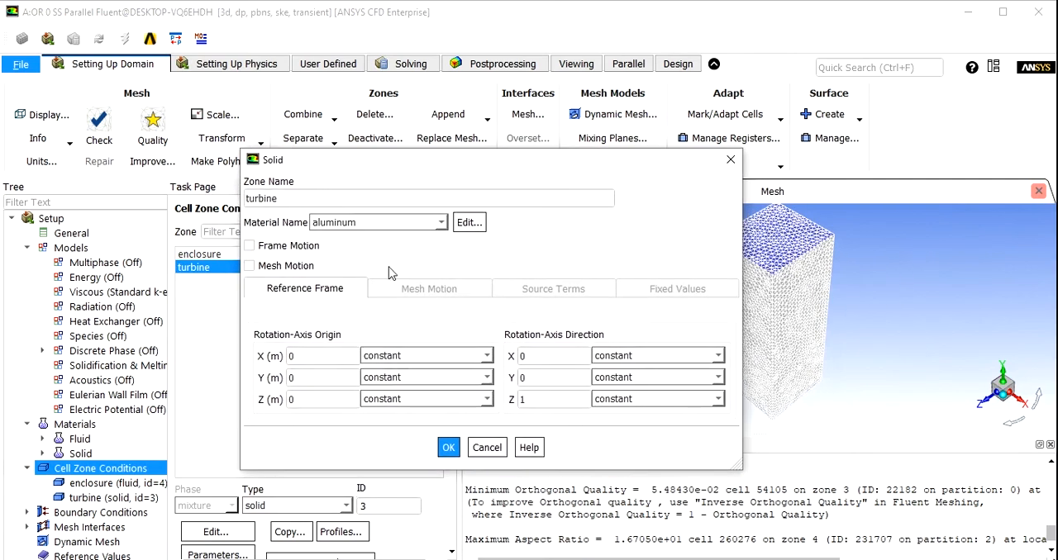
left_click(249, 265)
left_click(249, 245)
left_click_drag(471, 154, 473, 81)
left_click(608, 350)
type("-1")
- Set the turbine zone's mesh motion rotational speed to 7.5 rad/s and copy the mesh motion settings to frame motion
left_click(351, 398)
type("7.5")
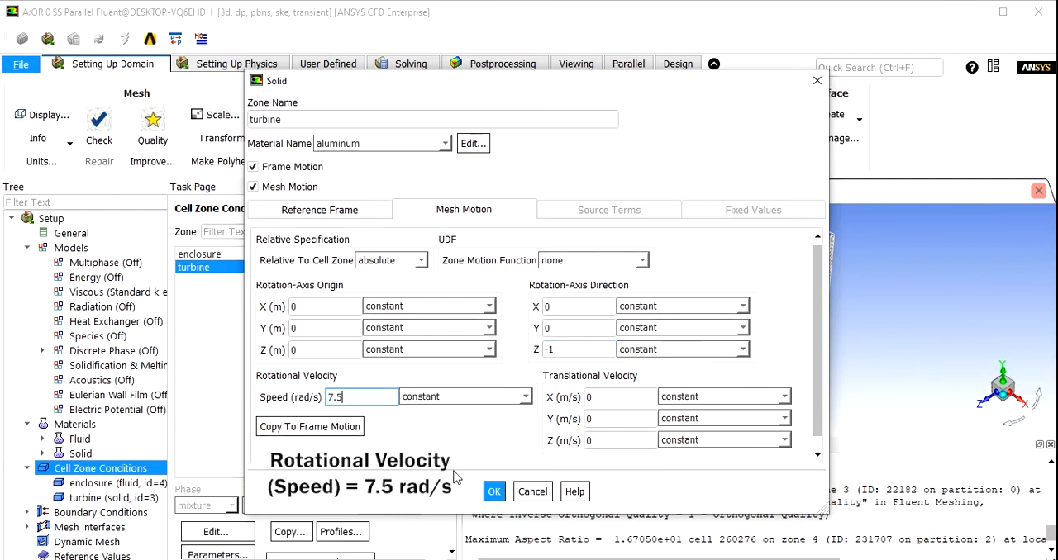
left_click(323, 427)
left_click(536, 331)
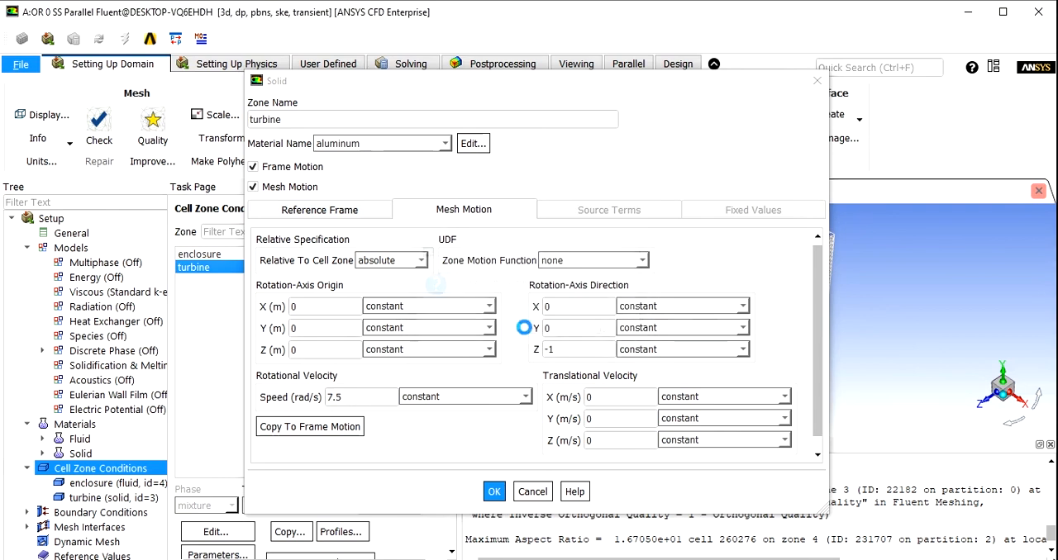
left_click(493, 492)
- Set the inlet boundary's velocity magnitude to 0.6 m/s and its turbulent viscosity ratio to 1
scroll(91, 438, "down", 2)
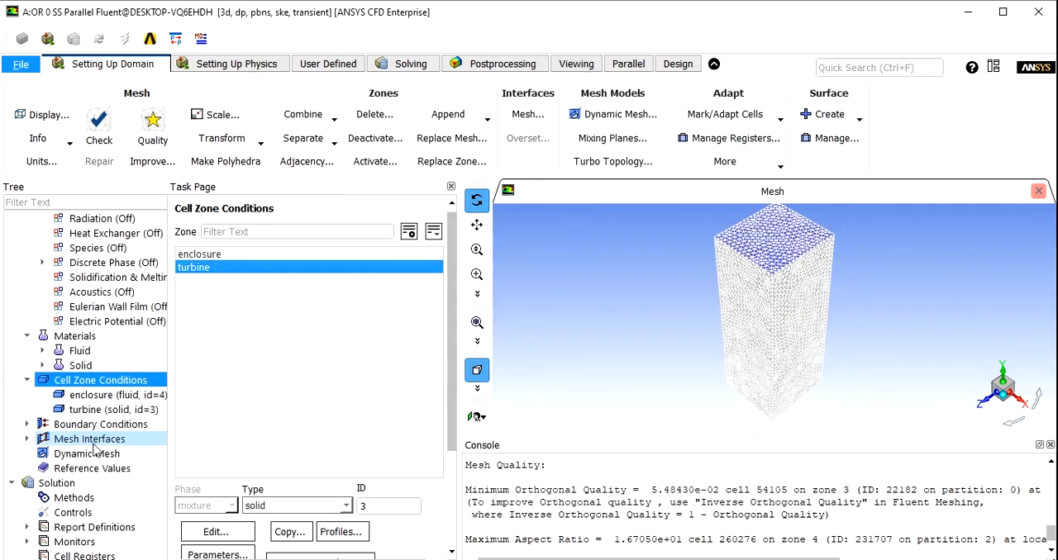
left_click(93, 424)
left_click(218, 269)
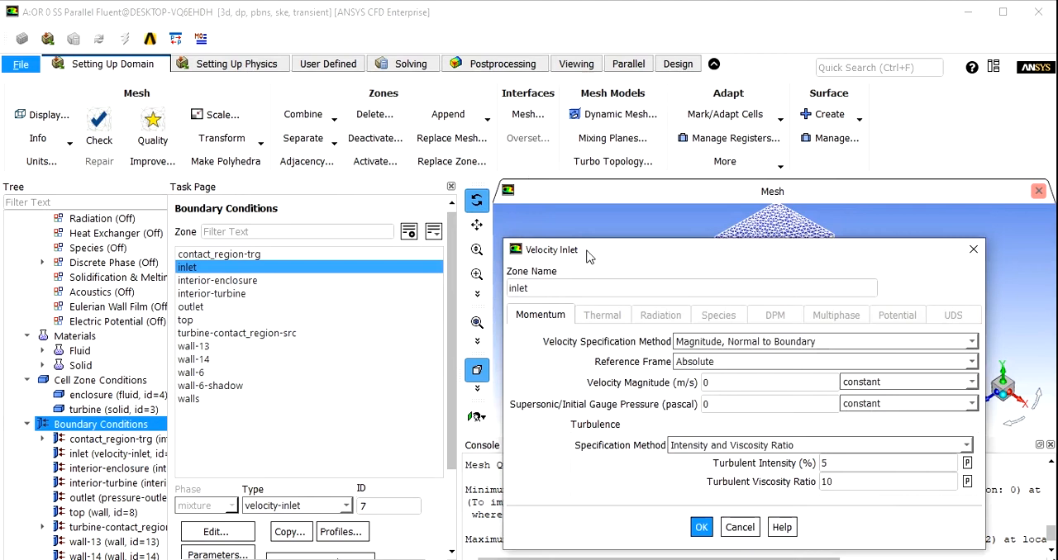
left_click_drag(586, 251, 341, 154)
left_click_drag(466, 289, 416, 296)
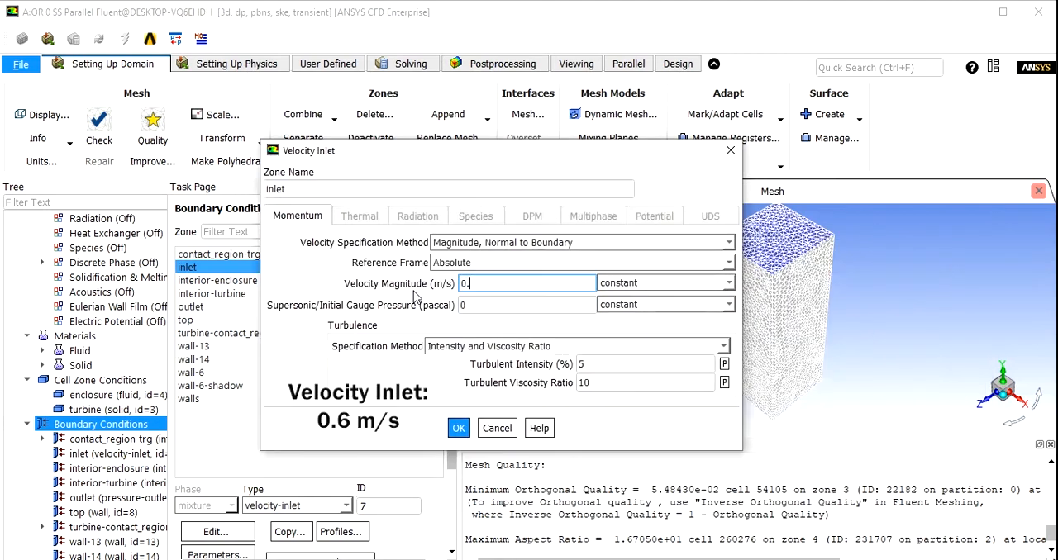
left_click_drag(596, 383, 527, 373)
type("1")
left_click(458, 428)
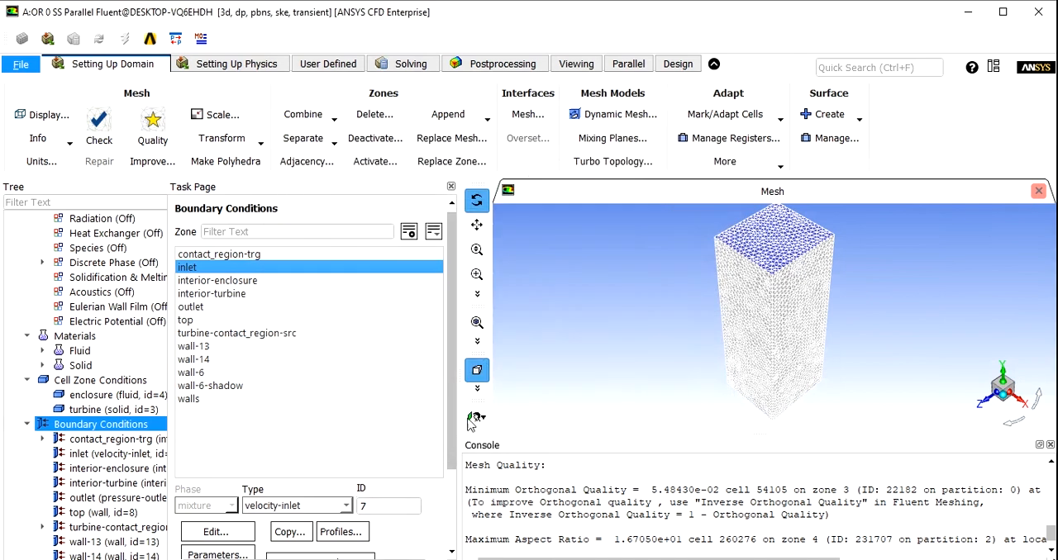
- Set the shear condition of the top wall boundary to Specified Shear
left_click(186, 321)
double_click(183, 315)
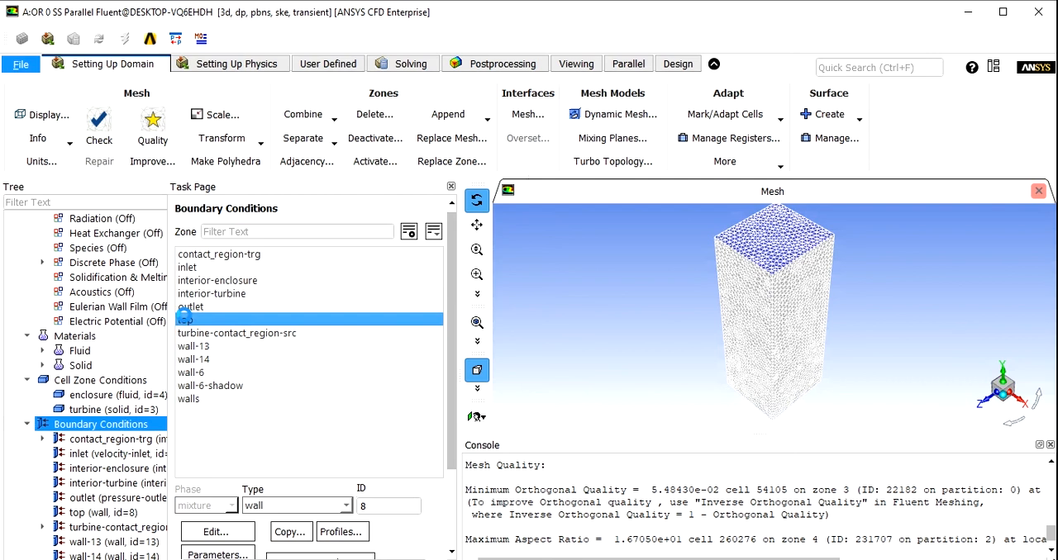
left_click_drag(657, 252, 416, 58)
left_click(280, 274)
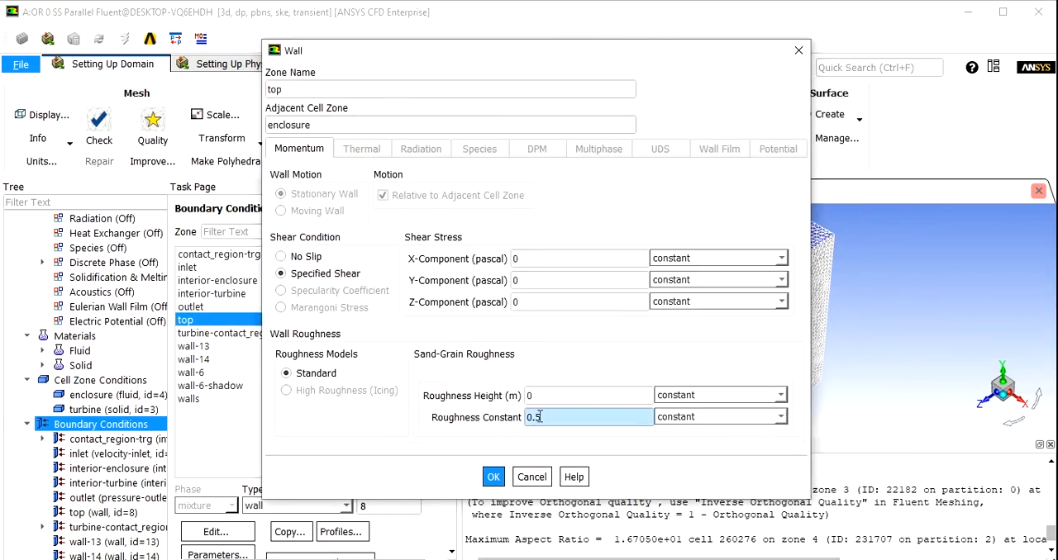
left_click(493, 477)
- Set the backflow turbulent viscosity ratio of the outlet pressure boundary to 1
left_click(190, 306)
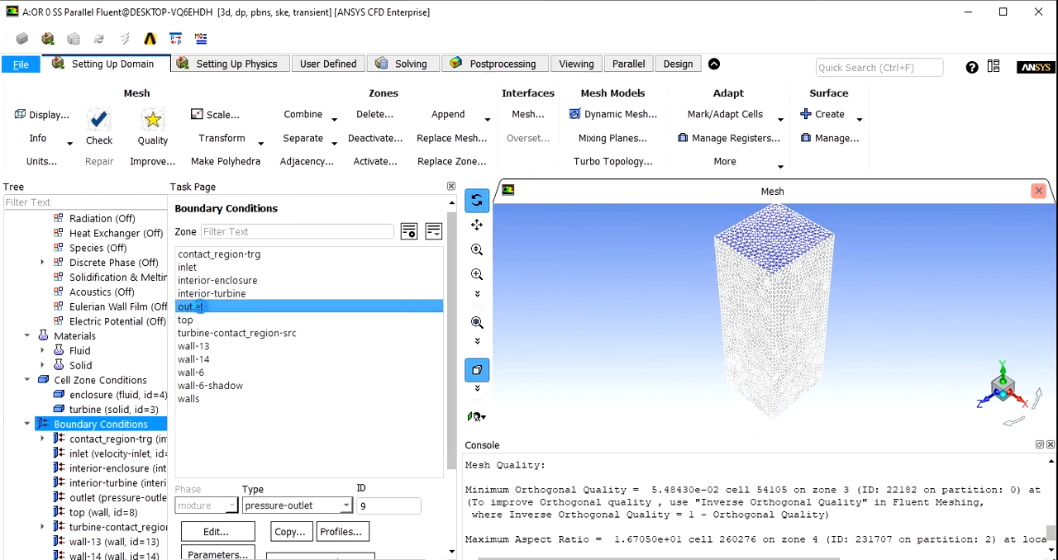
double_click(199, 307)
left_click_drag(646, 258, 381, 117)
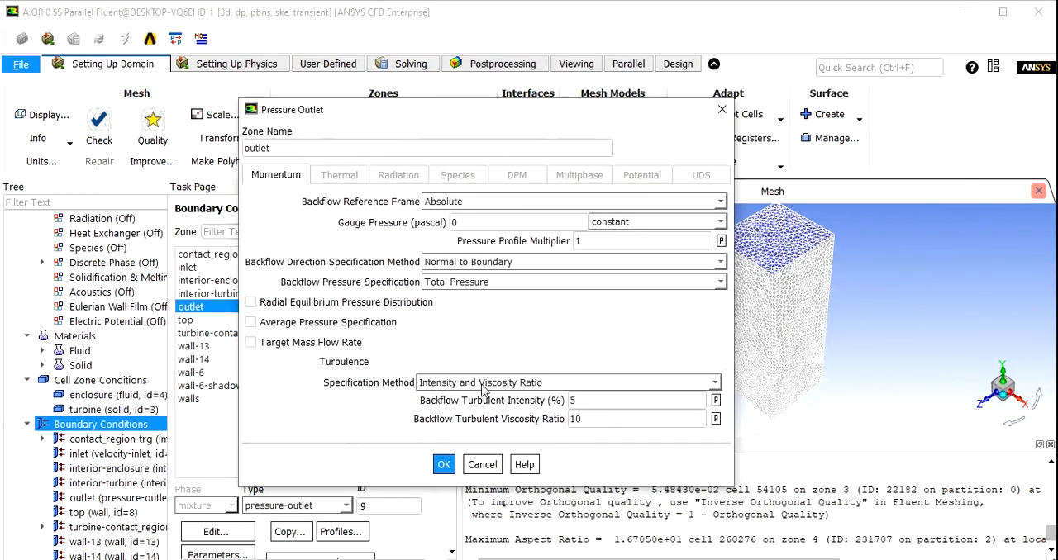
left_click_drag(590, 419, 477, 412)
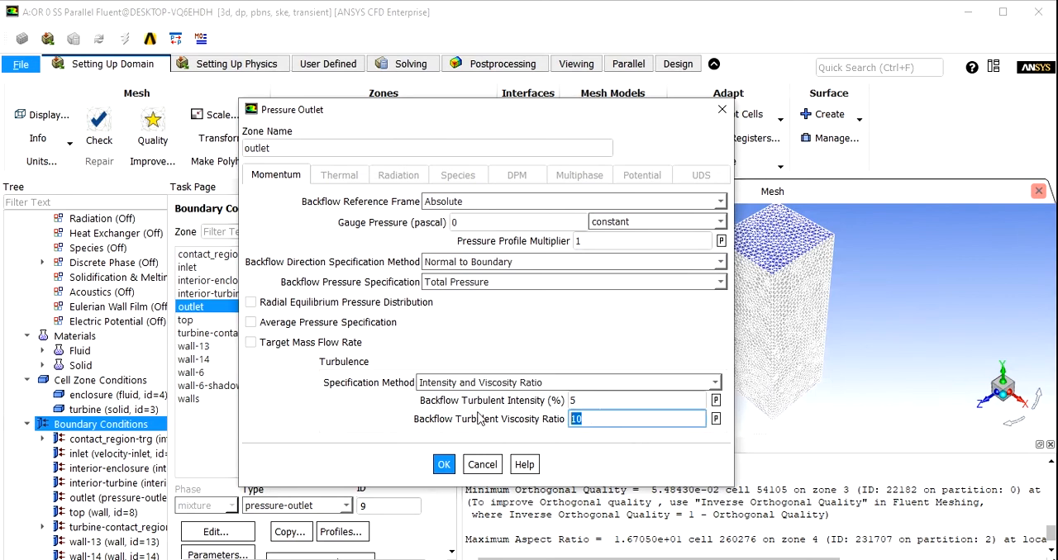
left_click(340, 423)
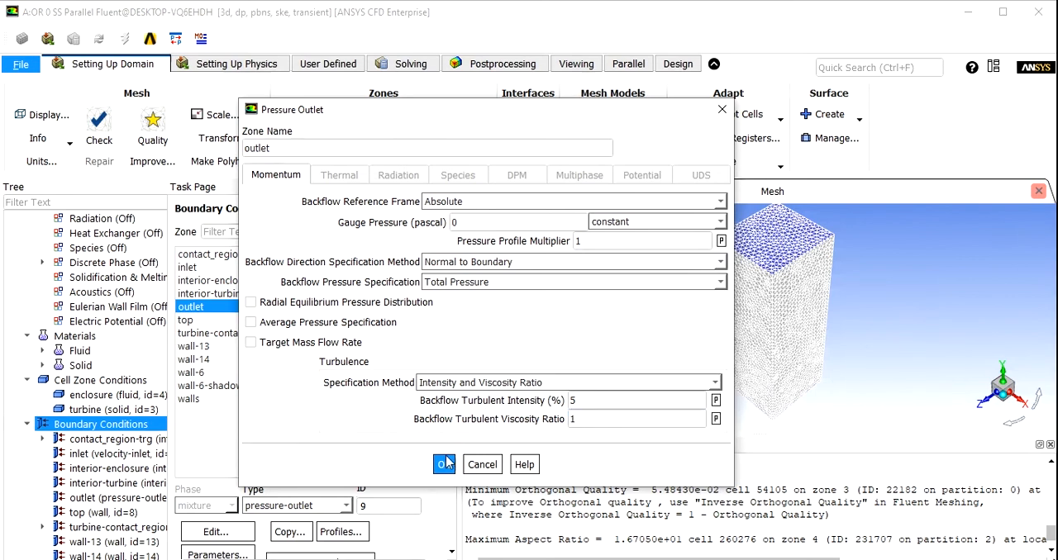
left_click(445, 462)
- Set the solution methods for turbulent kinetic energy and turbulent dissipation rate to Second Order Upwind
scroll(118, 456, "down", 5)
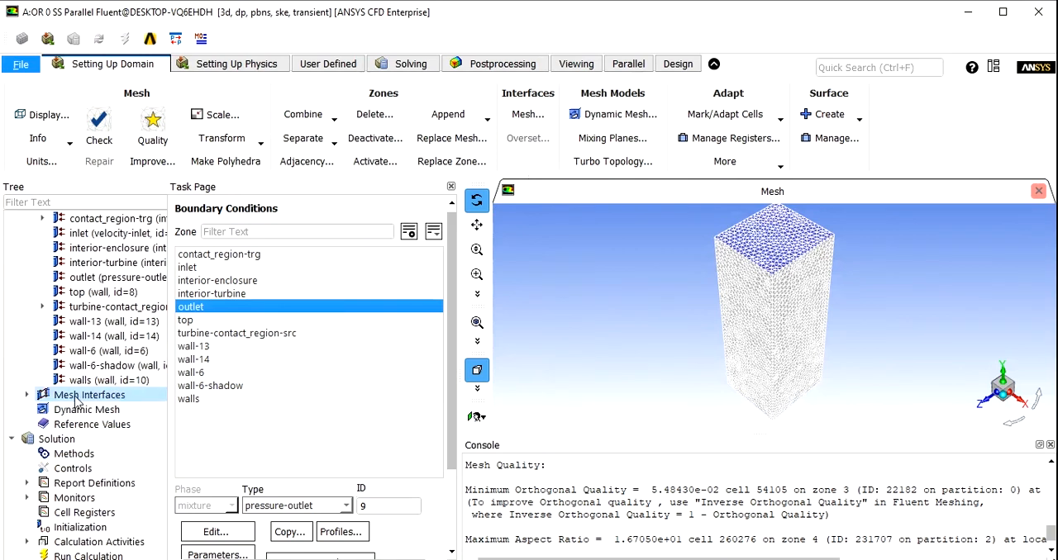
left_click(83, 452)
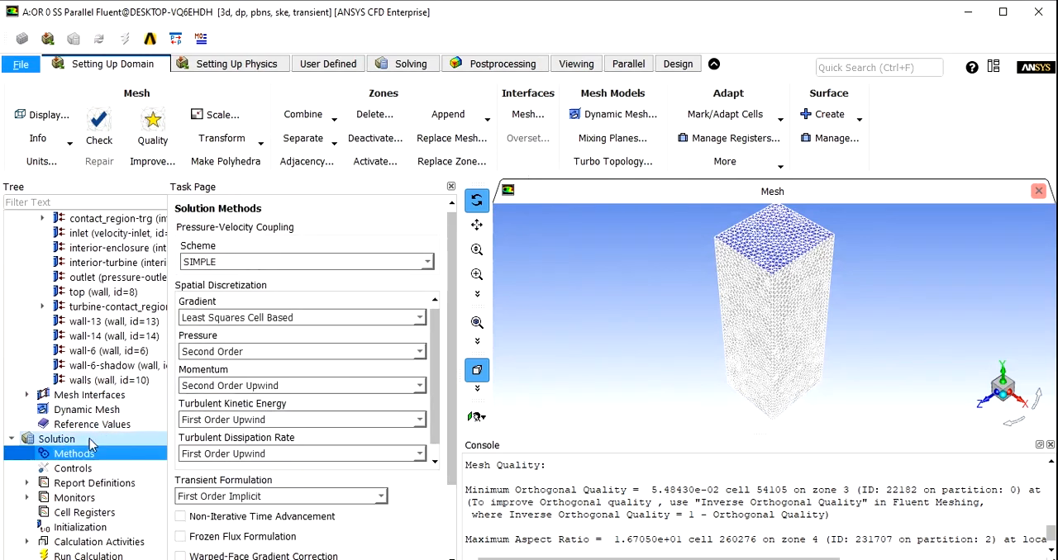
left_click(201, 419)
left_click(206, 447)
left_click(203, 453)
left_click(201, 481)
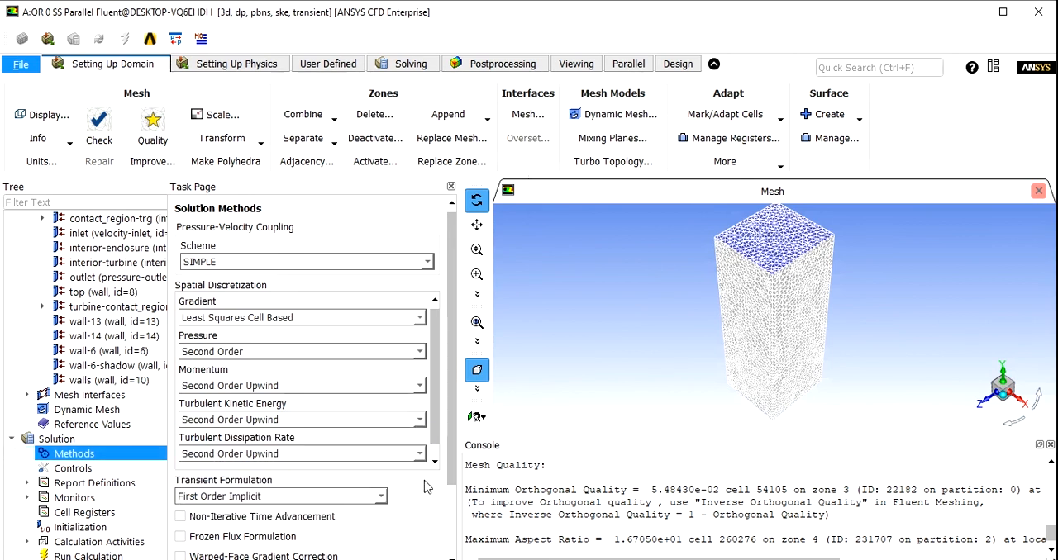
- Open the residual monitor settings and disable printing residuals to the console
scroll(71, 446, "down", 2)
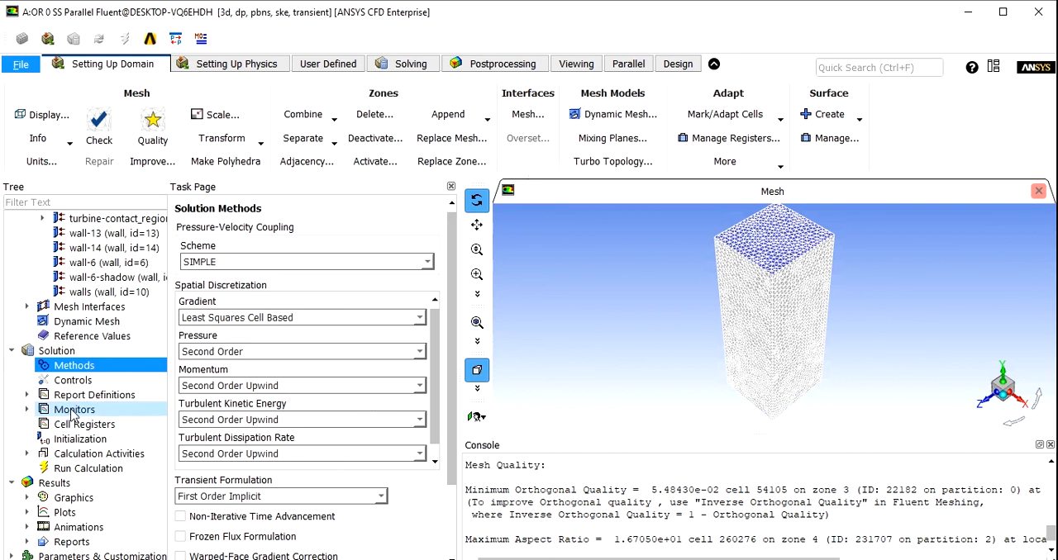
left_click(71, 412)
left_click(92, 425)
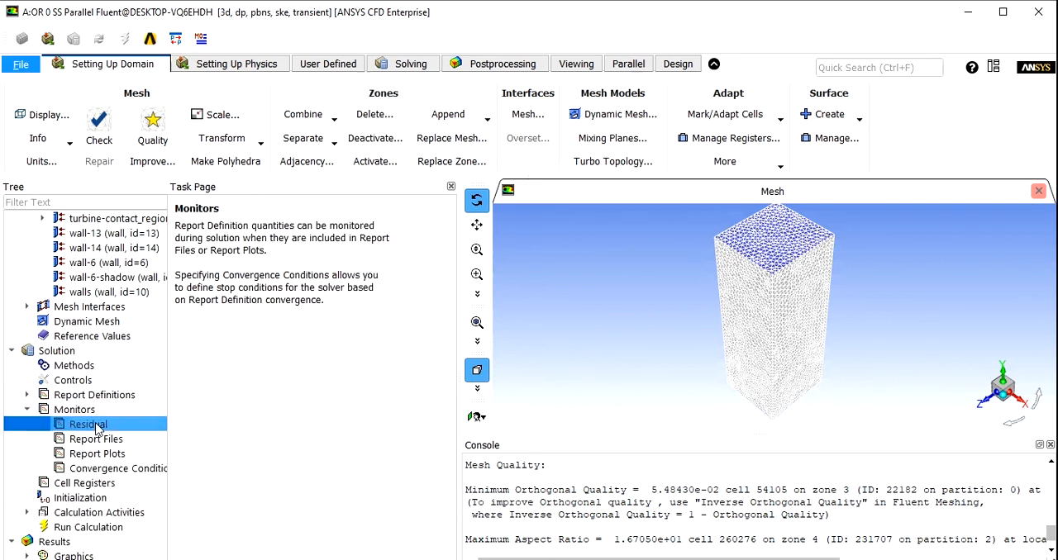
double_click(93, 425)
left_click_drag(537, 254, 304, 153)
left_click(232, 188)
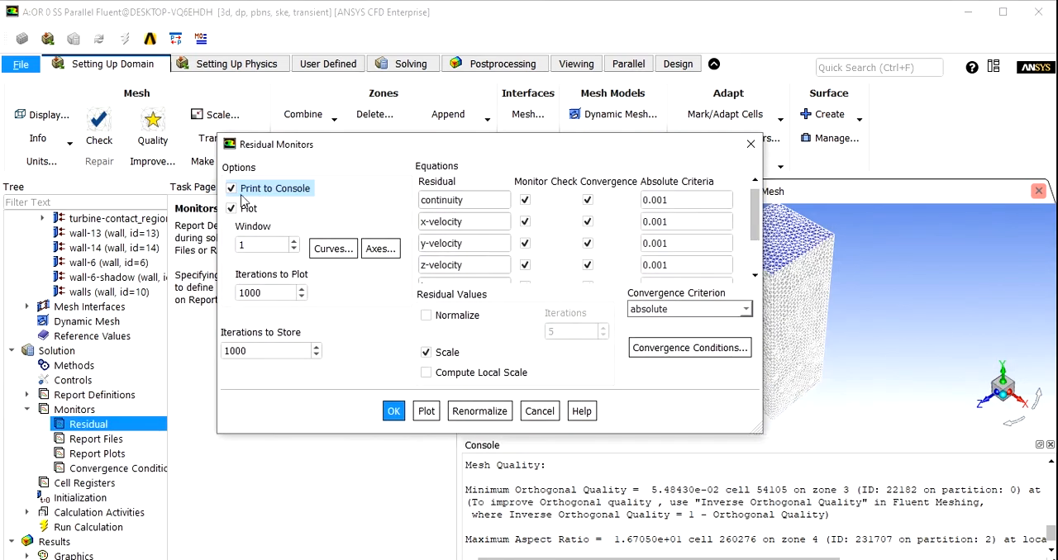
- Set the absolute convergence criteria for continuity, x-velocity, y-velocity and z-velocity to 1e-6
left_click(692, 200)
type("1e-6")
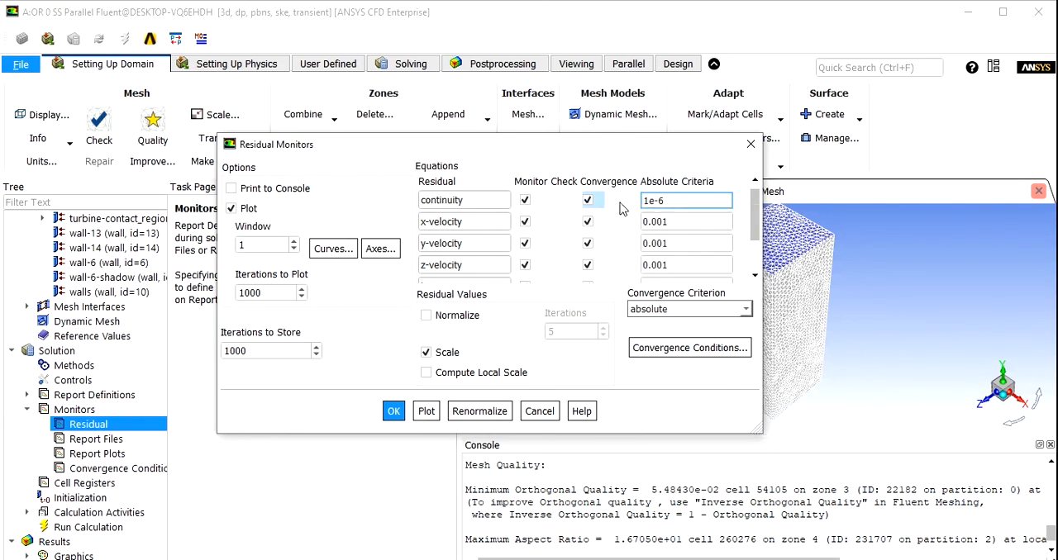
left_click_drag(669, 201, 635, 203)
left_click(677, 221)
key("ctrl+v")
left_click(678, 243)
key("ctrl+v")
left_click(679, 264)
key("ctrl+v")
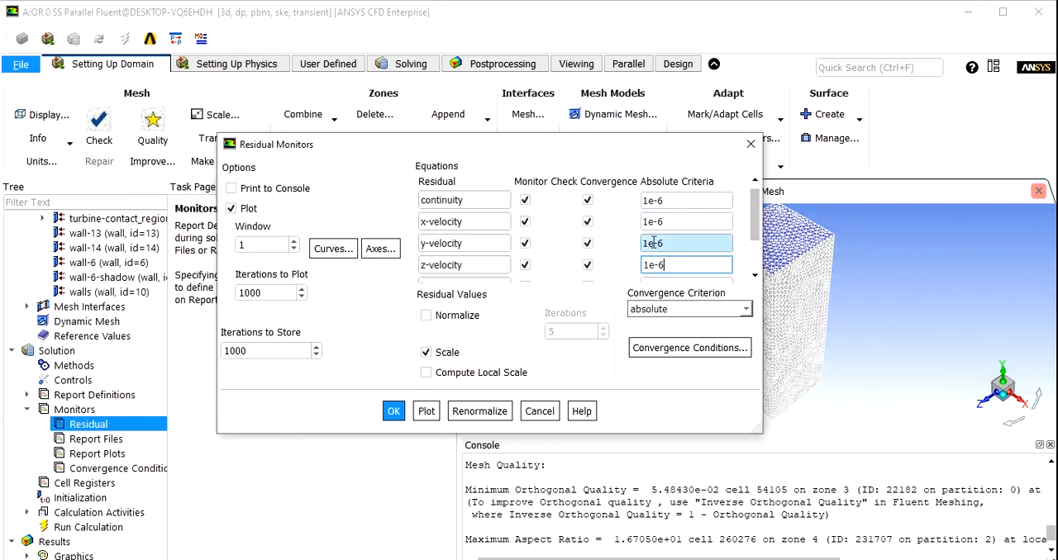
- Set the absolute convergence criteria of the remaining k and epsilon residuals to 1e-6
scroll(679, 264, "down", 1)
left_click(678, 234)
key("ctrl+v")
left_click(677, 257)
key("ctrl+v")
scroll(679, 253, "up", 1)
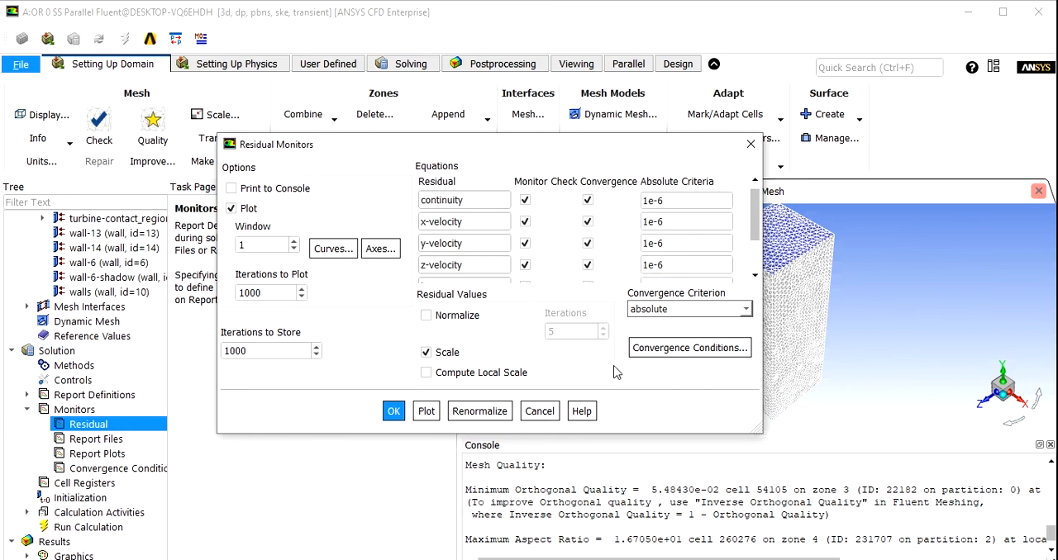
- Apply the residual monitor settings and initialize the solution with Hybrid Initialization
left_click(393, 417)
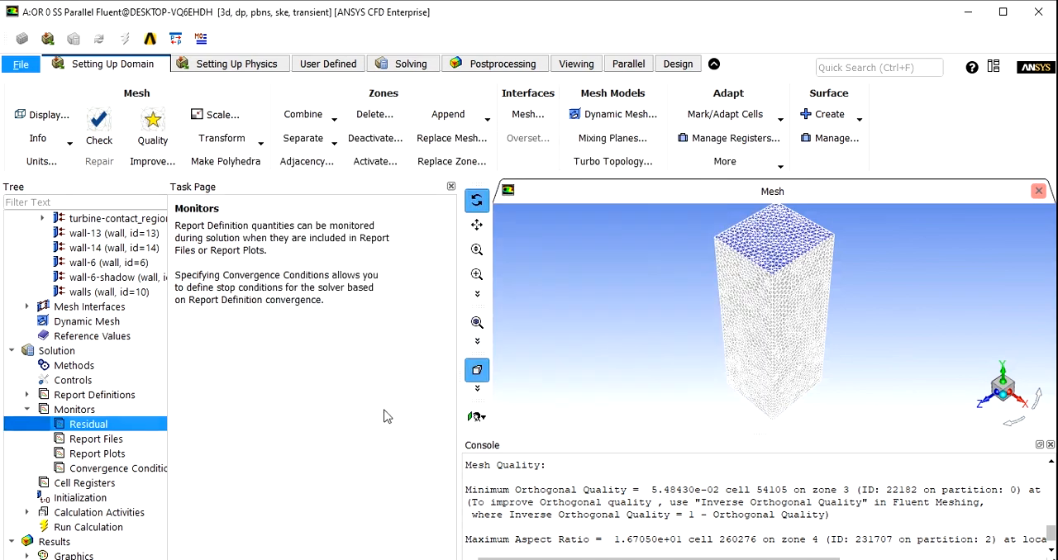
left_click(69, 504)
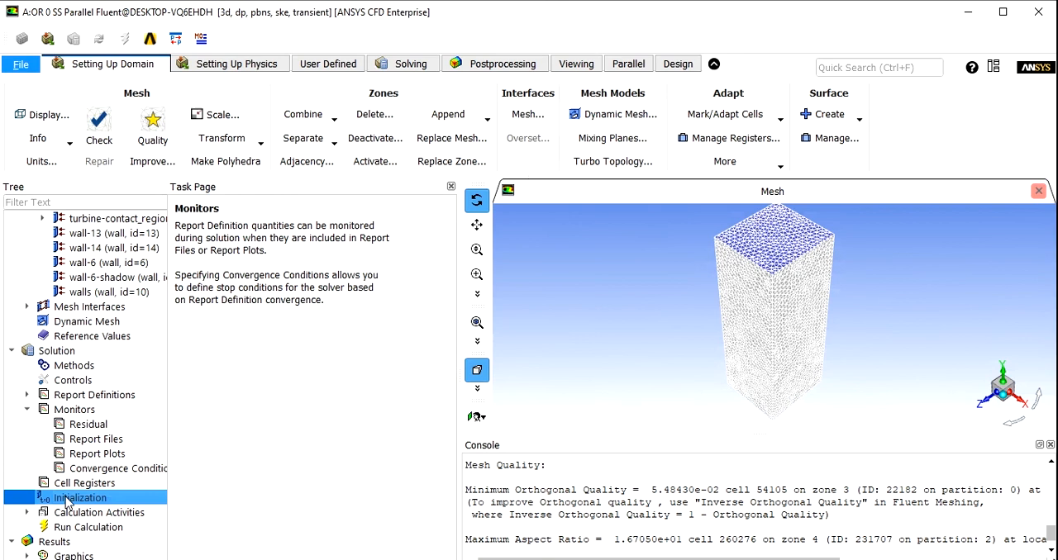
left_click(188, 246)
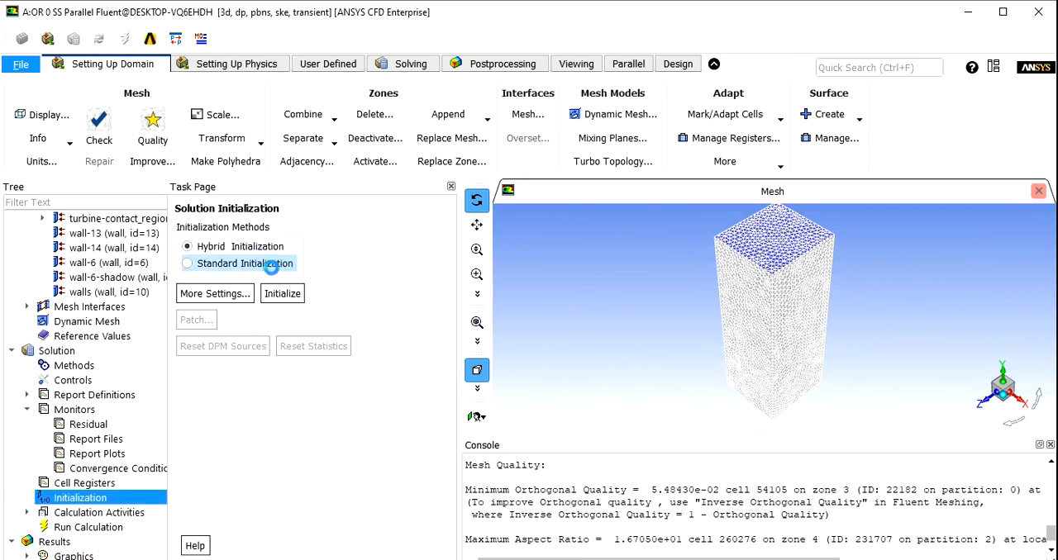
left_click(284, 293)
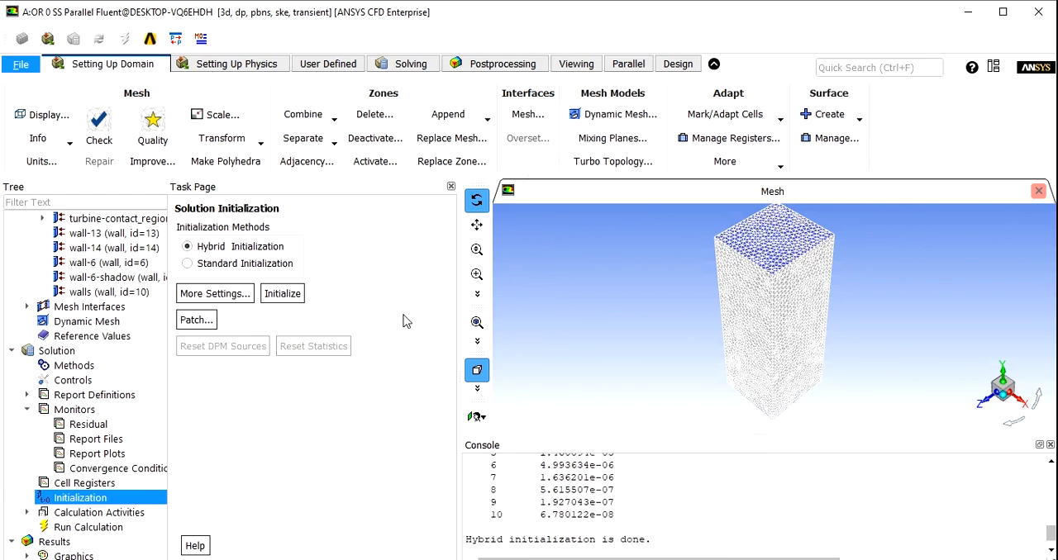
- Set the calculation activities to autosave every 1 time step
double_click(107, 512)
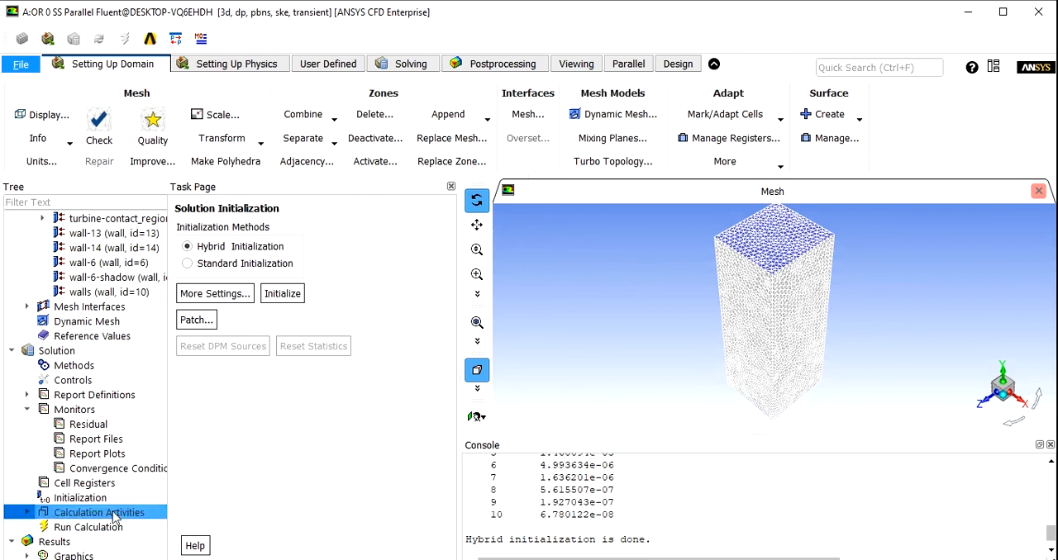
double_click(206, 245)
type("1")
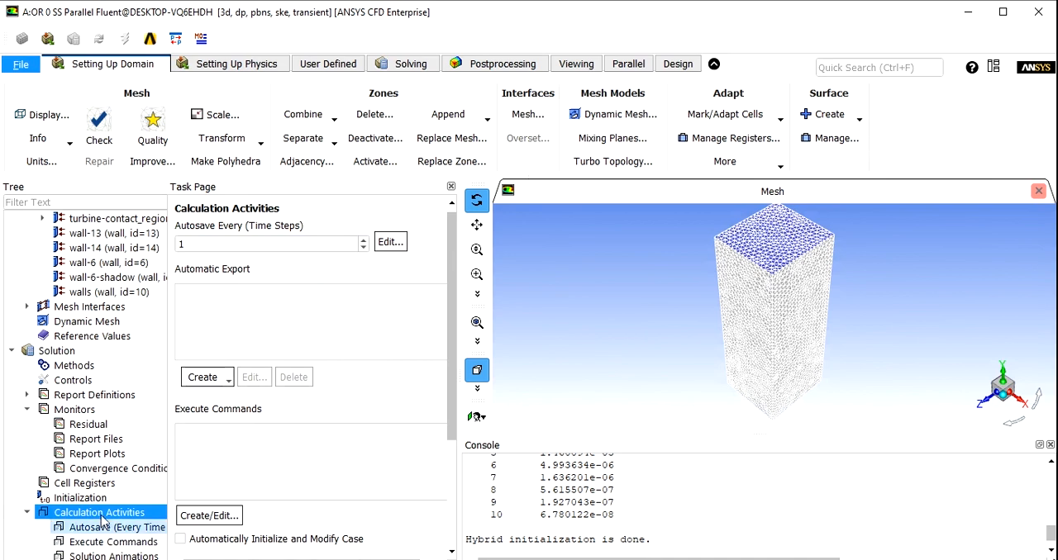
- Start the calculation with a fixed 1 s time step, 100 time steps and 20 maximum iterations per time step
scroll(75, 496, "down", 3)
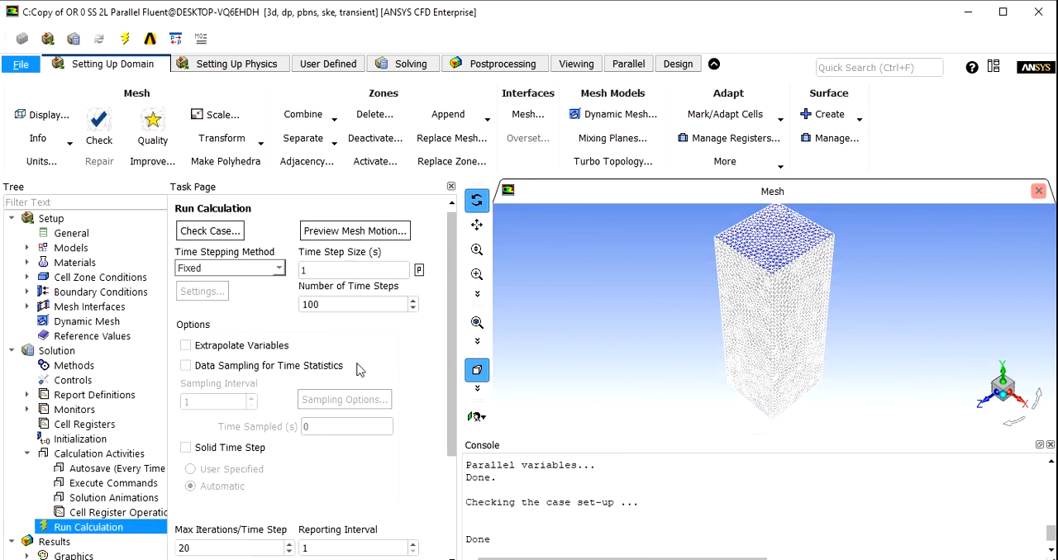
scroll(430, 389, "down", 3)
left_click(202, 517)
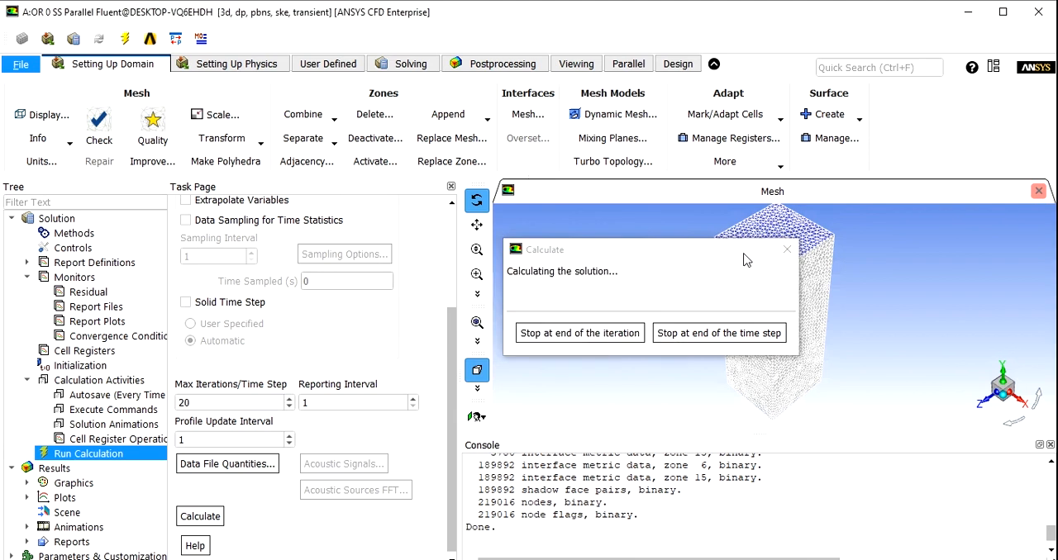
left_click_drag(743, 254, 308, 368)
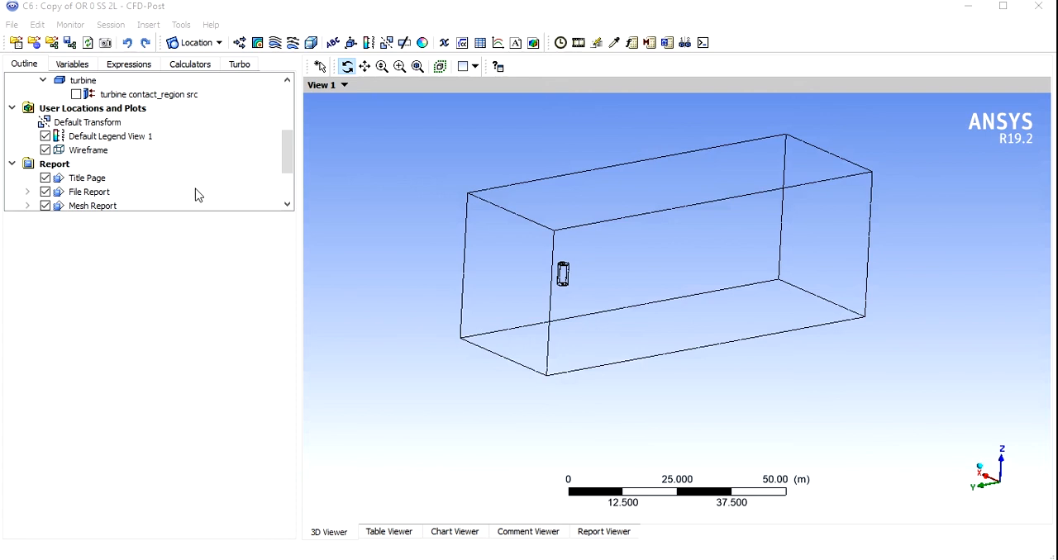
- In CFD-Post, create a YZ slice plane at X = 0.0 m across all domains
left_click(206, 43)
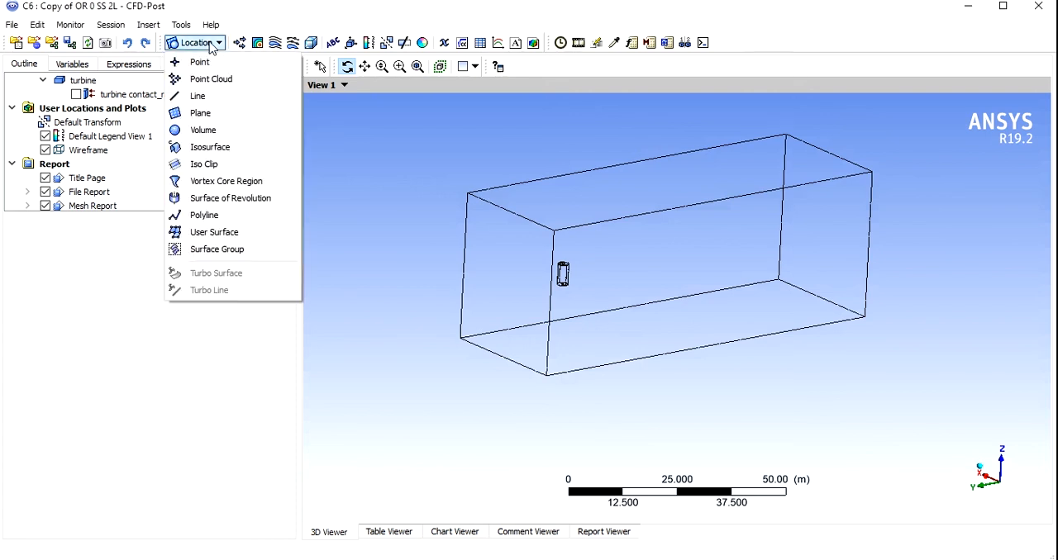
left_click(199, 112)
left_click(234, 177)
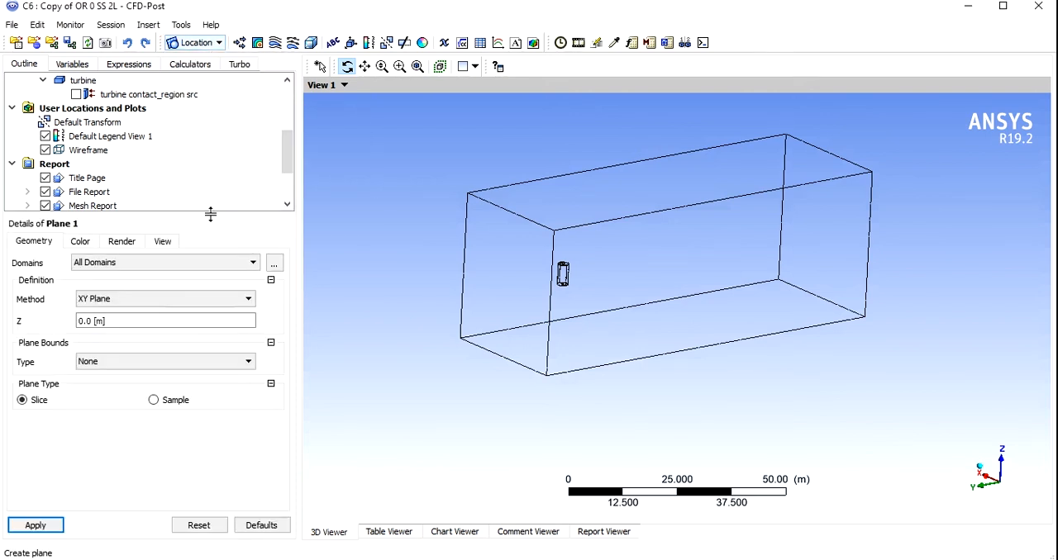
left_click(132, 301)
left_click(123, 314)
left_click(47, 526)
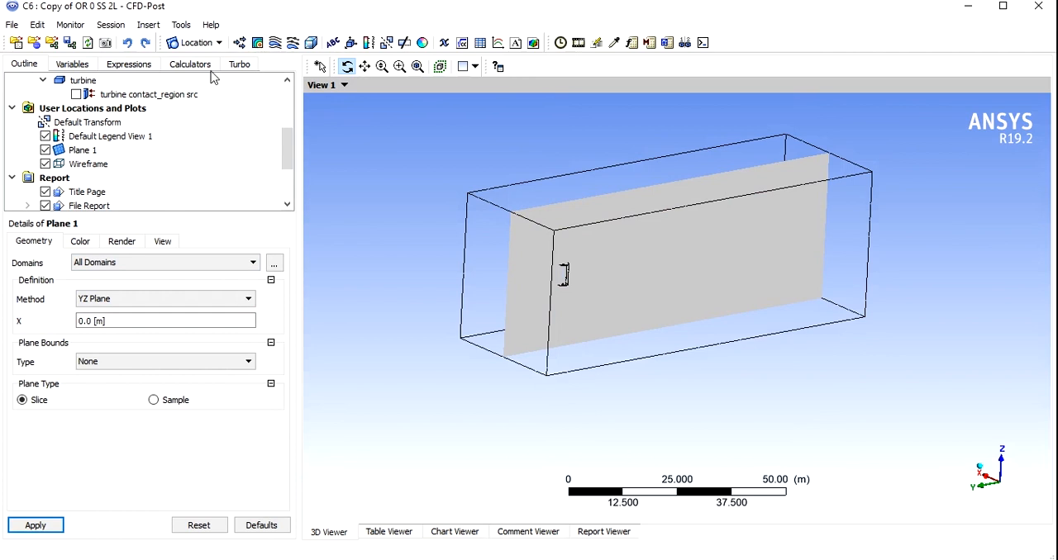
- Hide the domain wireframe and show the turbine contact_region src surface
left_click(46, 164)
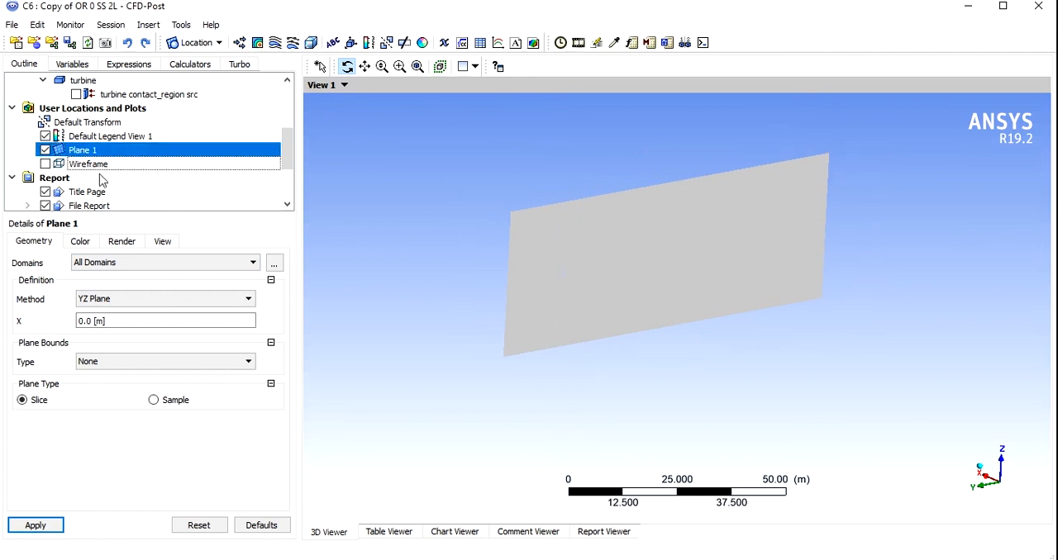
left_click(76, 94)
- Create a contour plot of Velocity with a user-specified range from 0.0 to 0.8 m s^-1
left_click(259, 46)
left_click(307, 110)
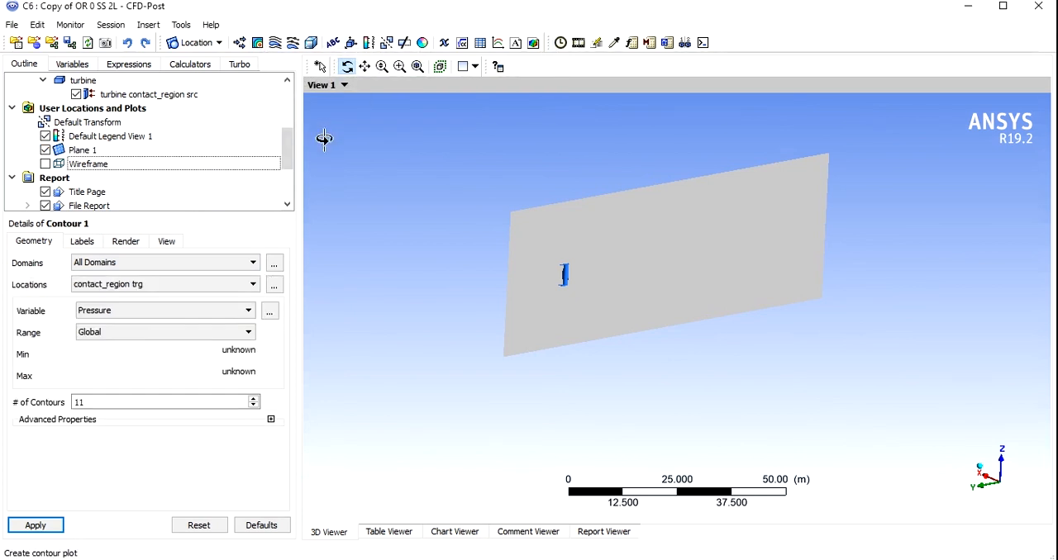
left_click(137, 311)
left_click(93, 374)
left_click(102, 333)
left_click(102, 369)
left_click(95, 373)
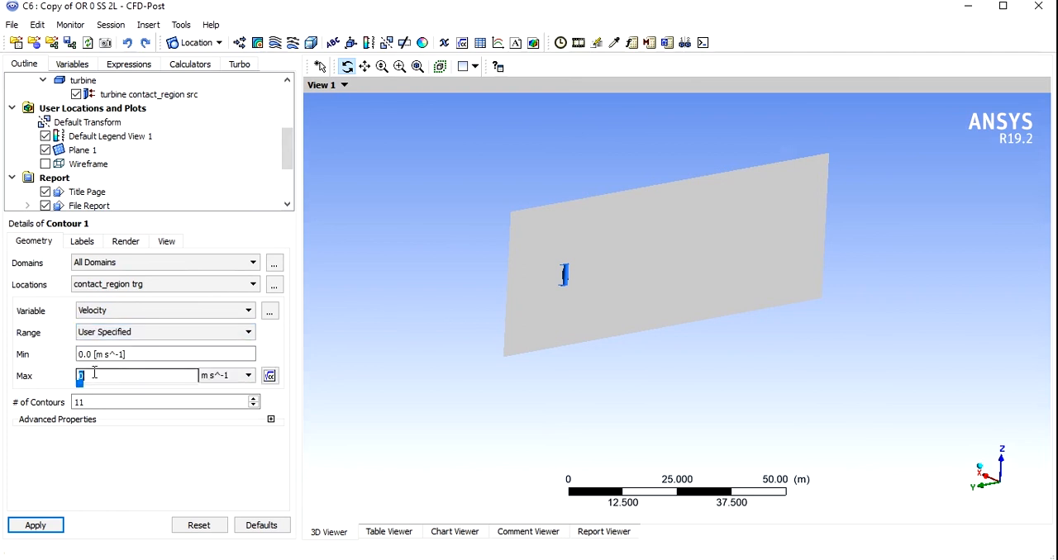
left_click(114, 453)
- Set the velocity contour to 20 contours and plot it on Plane 1
left_click_drag(90, 403, 60, 402)
type("20")
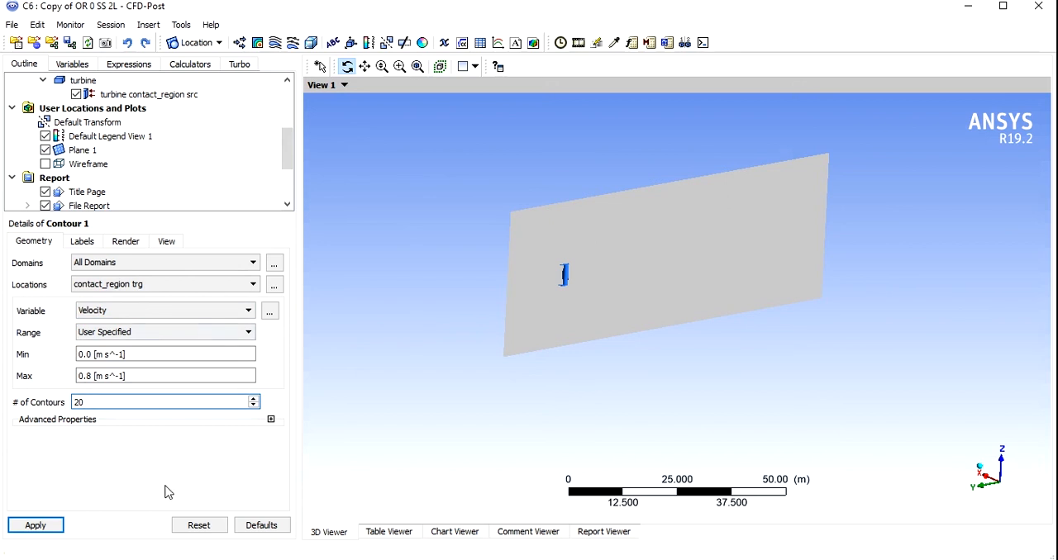
left_click(165, 284)
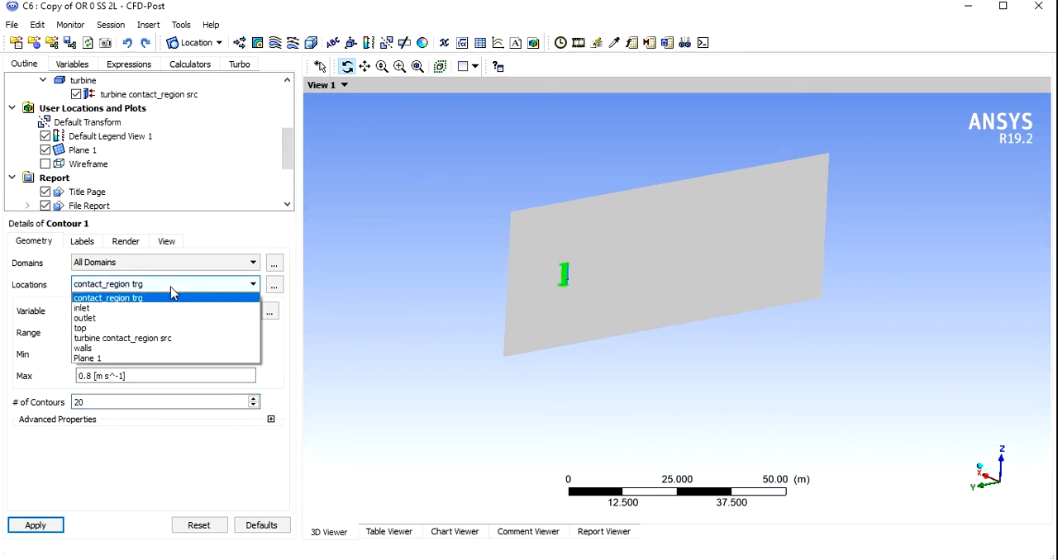
left_click(87, 359)
left_click(37, 524)
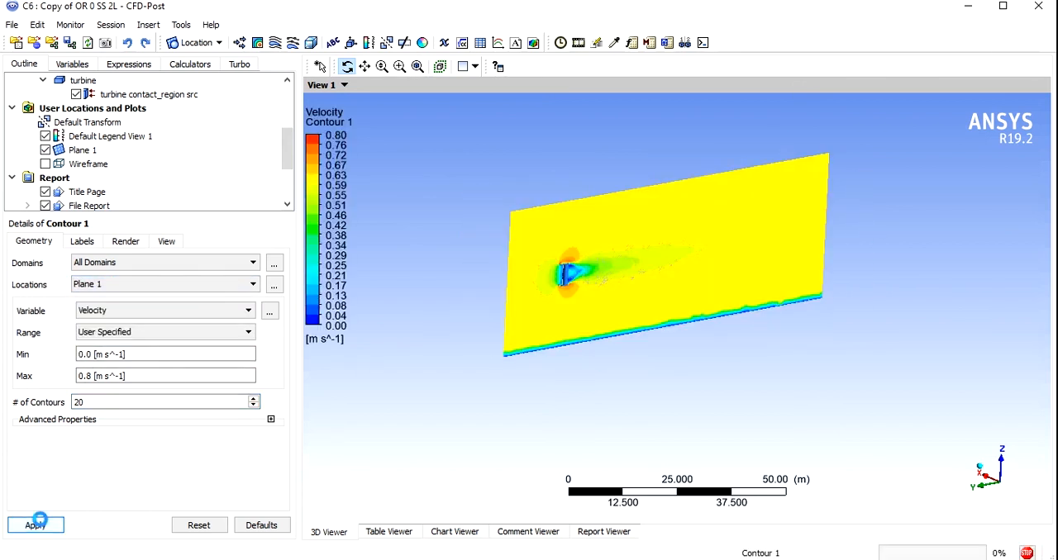
- Face the velocity contour side-on along the X axis and hide Plane 1
left_click_drag(569, 349, 515, 358)
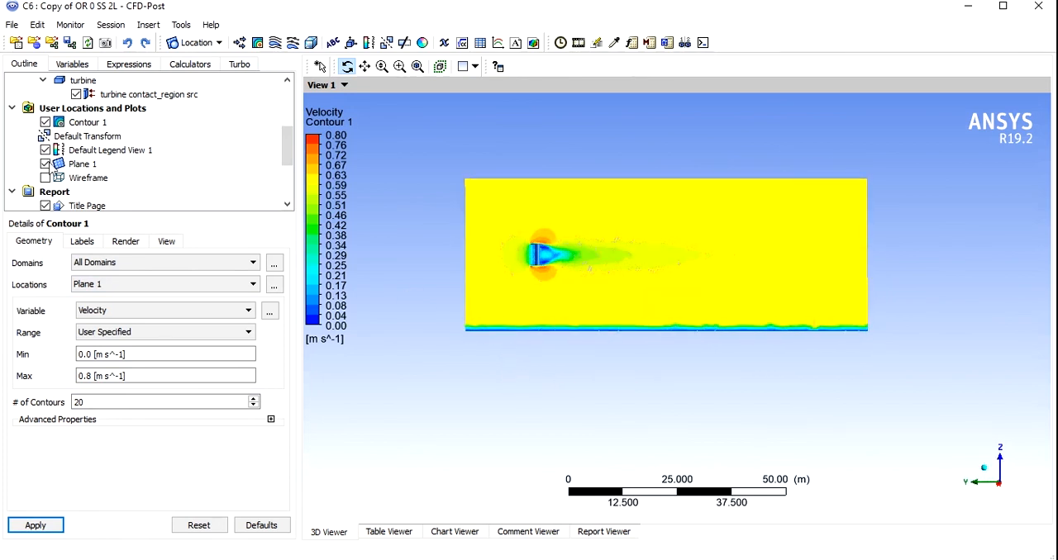
left_click(45, 164)
scroll(597, 269, "up", 2)
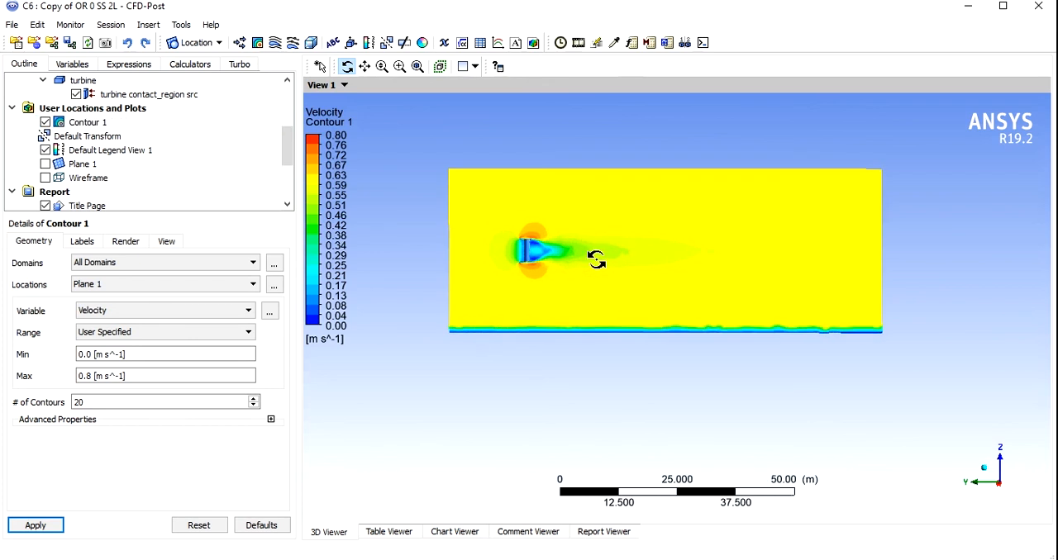
scroll(599, 269, "up", 2)
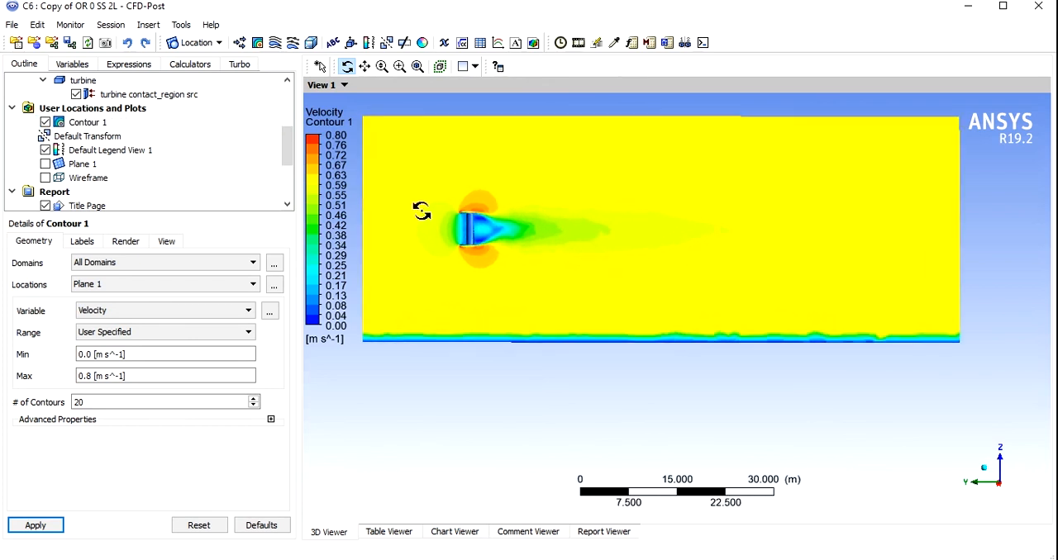
- Set the default legend's number format to Fixed with a precision of 2
left_click(91, 150)
left_click(87, 243)
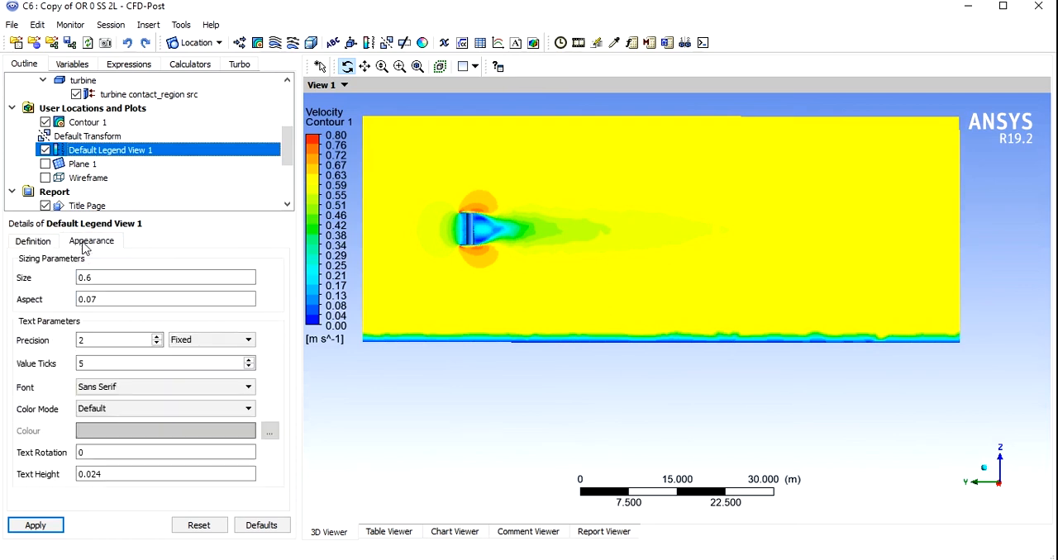
left_click(175, 339)
left_click(183, 354)
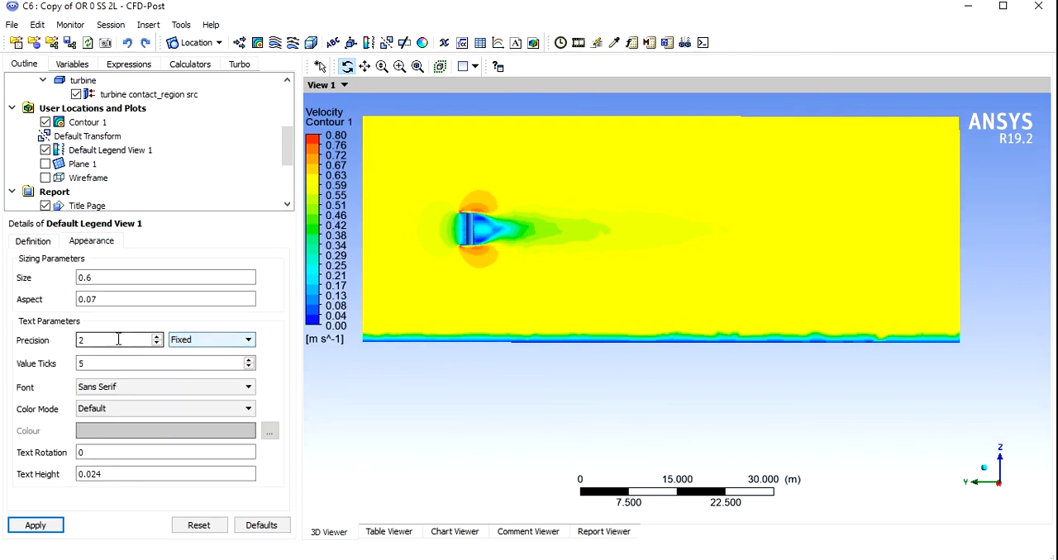
double_click(81, 340)
left_click(58, 525)
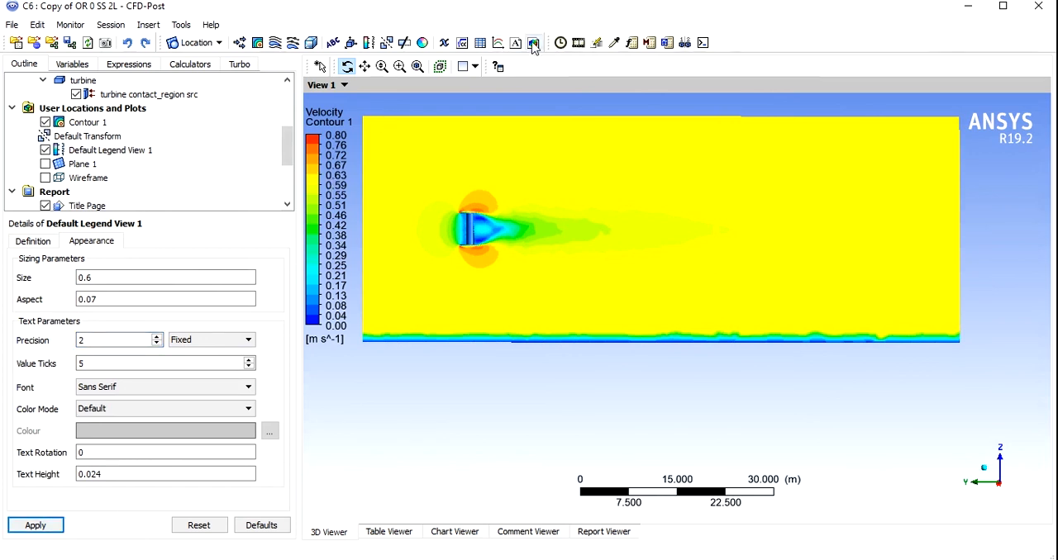
- Open the timestep list, select the first timestep and bring up the Timestep Animation settings
left_click(561, 44)
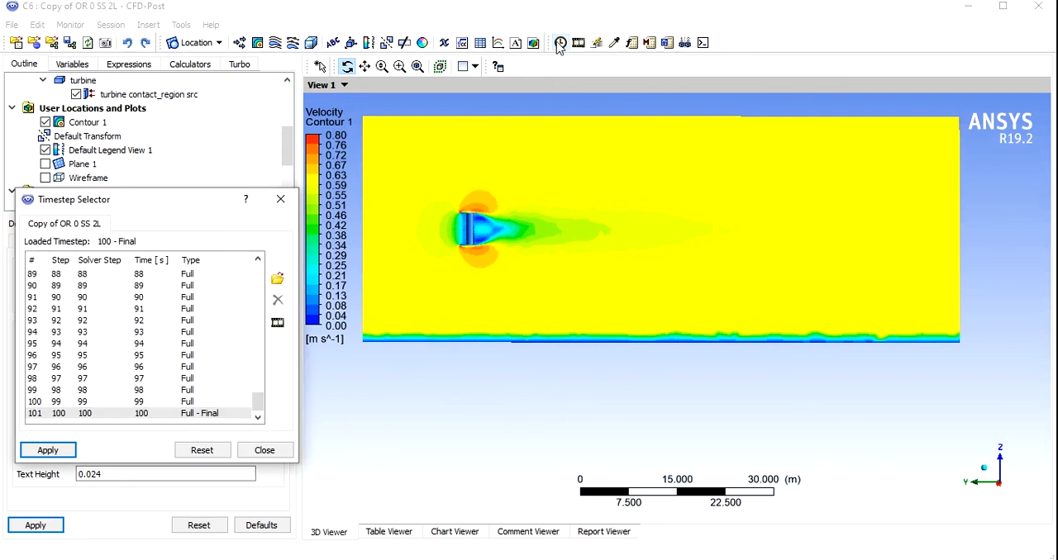
left_click_drag(258, 402, 257, 272)
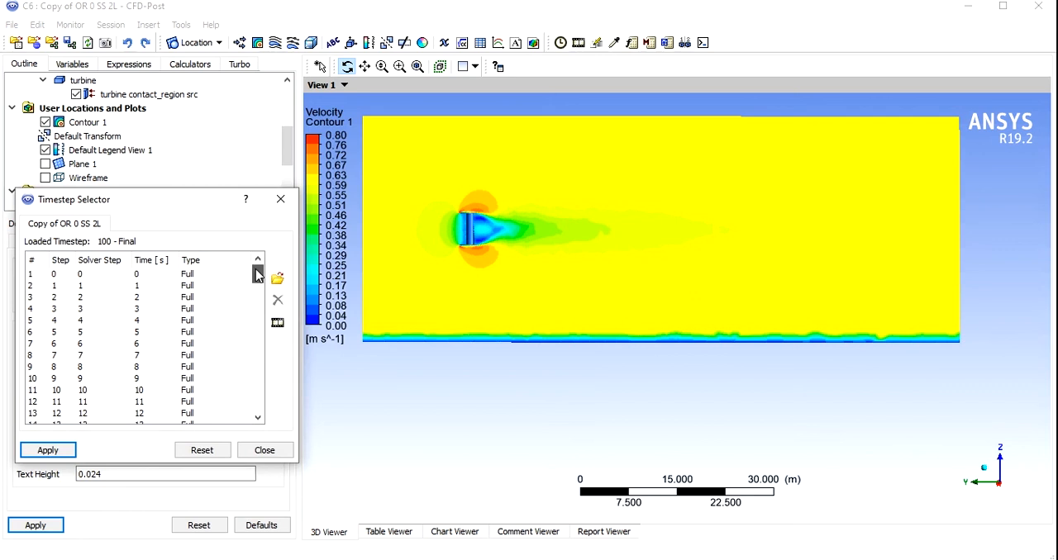
left_click(168, 276)
left_click(277, 322)
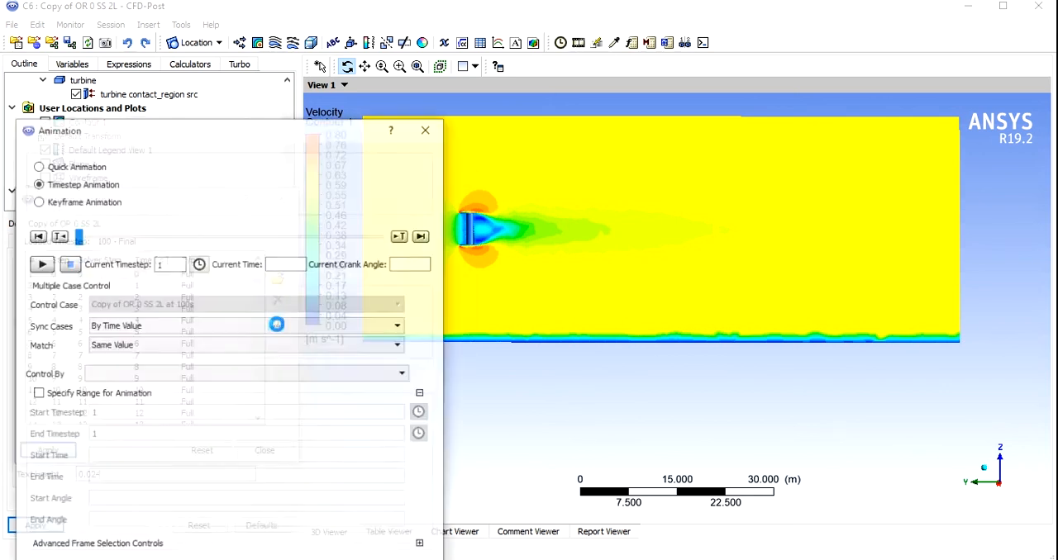
left_click_drag(446, 164, 211, 166)
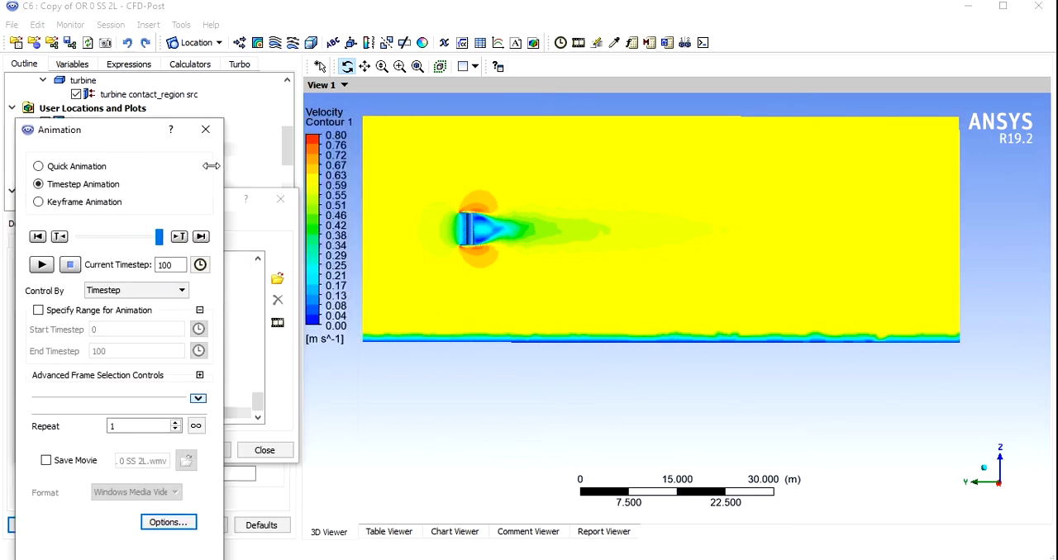
left_click_drag(120, 132, 158, 82)
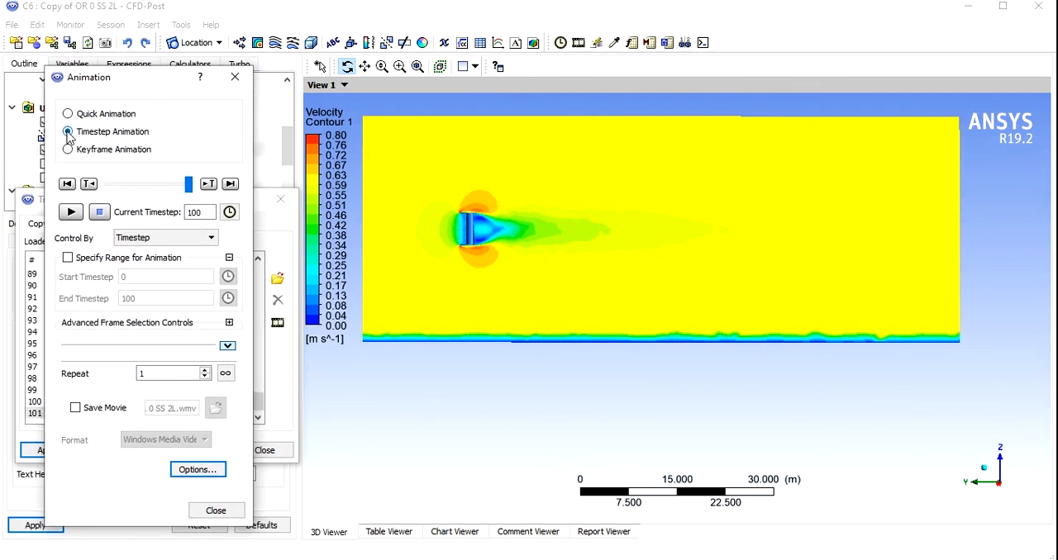
- Enable saving the timestep animation as a Windows Media Video movie and run the animation
left_click(76, 408)
left_click(204, 440)
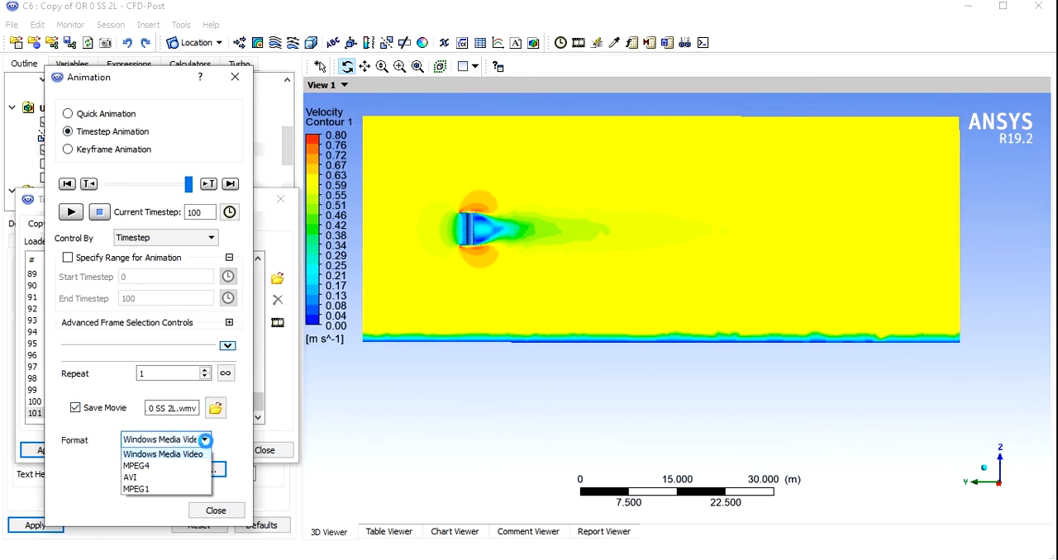
left_click(165, 455)
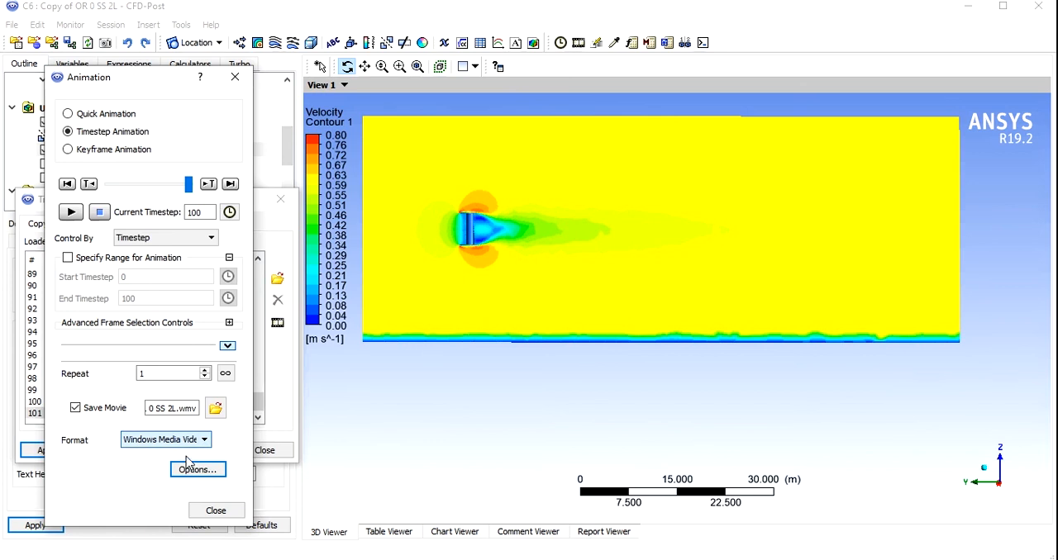
left_click(215, 411)
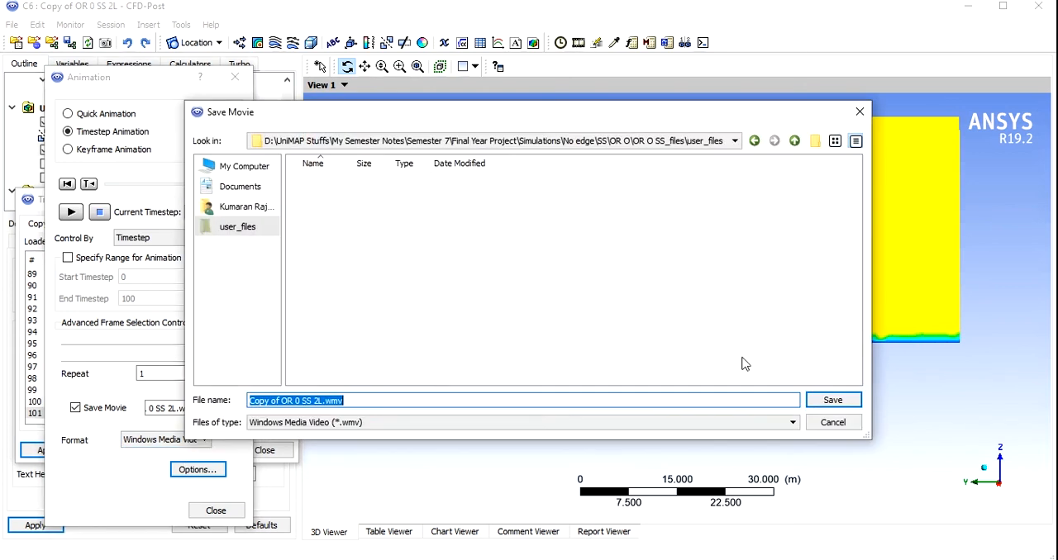
left_click(860, 113)
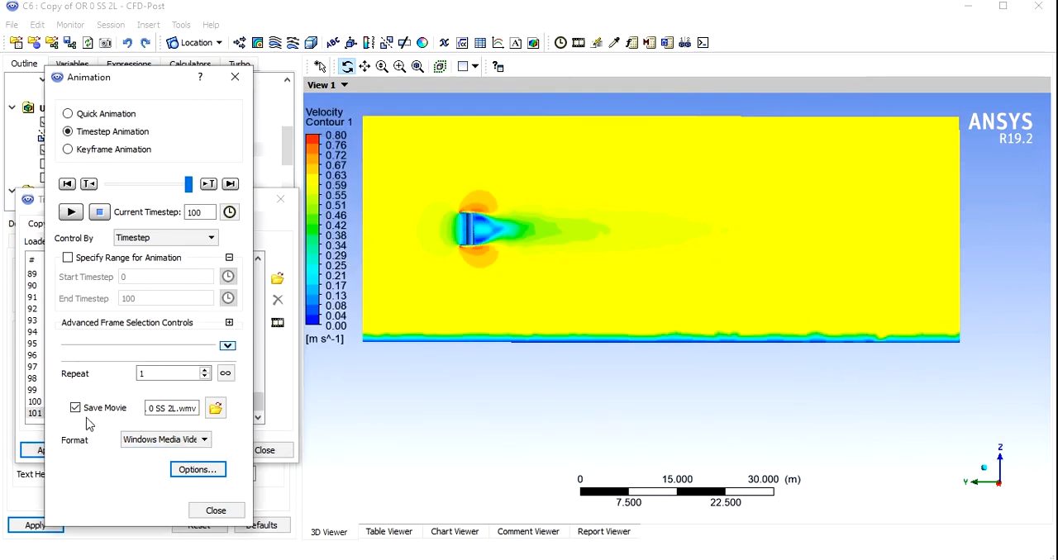
left_click(71, 213)
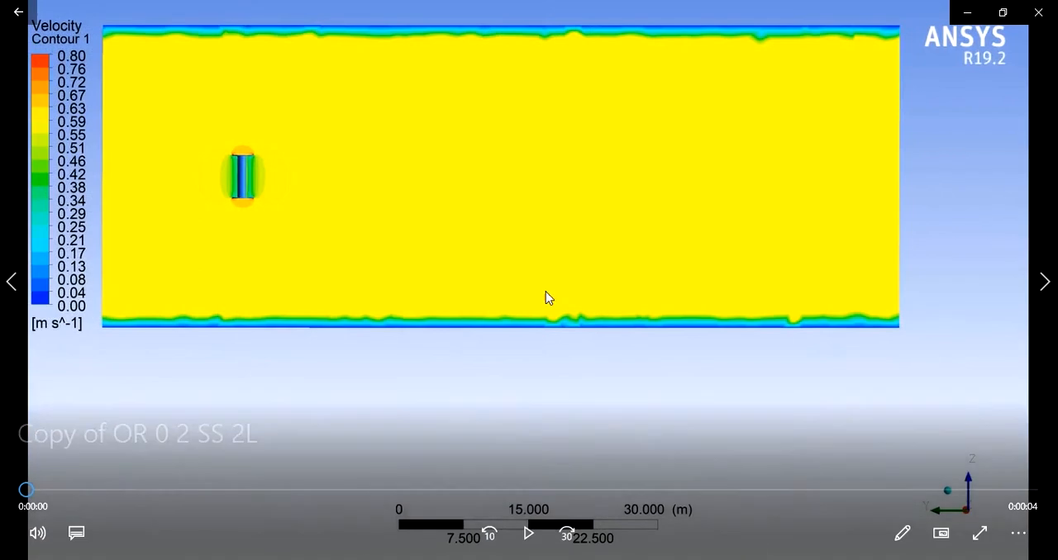
- Play the recorded velocity contour animation in the video player
left_click(529, 533)
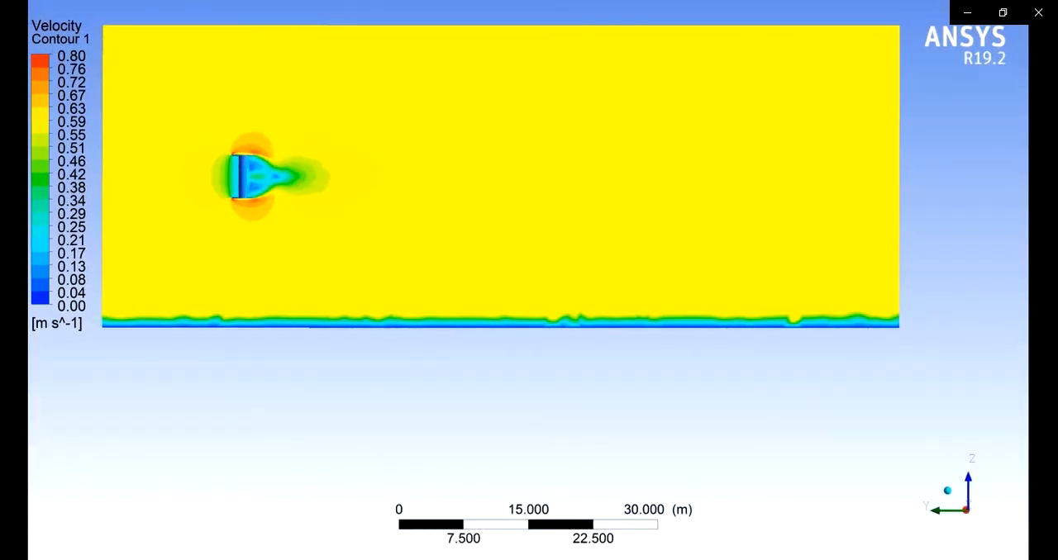